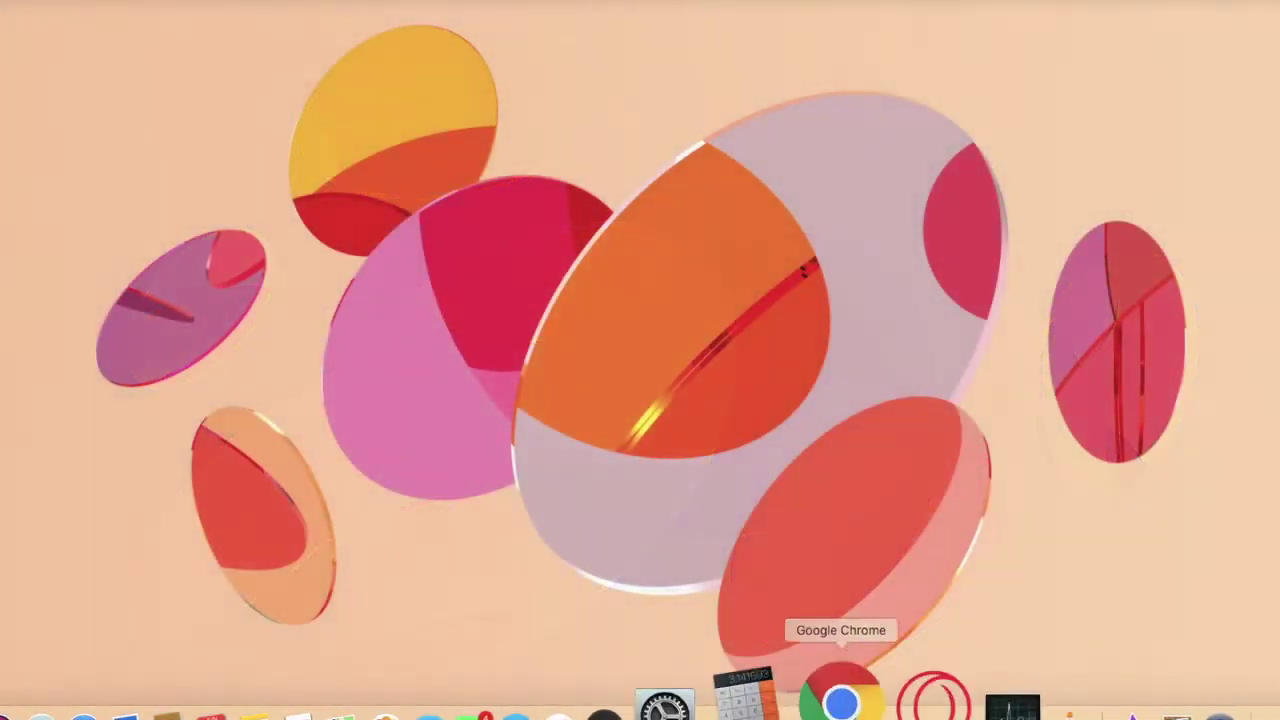
- Open a new Google Chrome window on the New Tab page and make it fill the screen
left_click(821, 672)
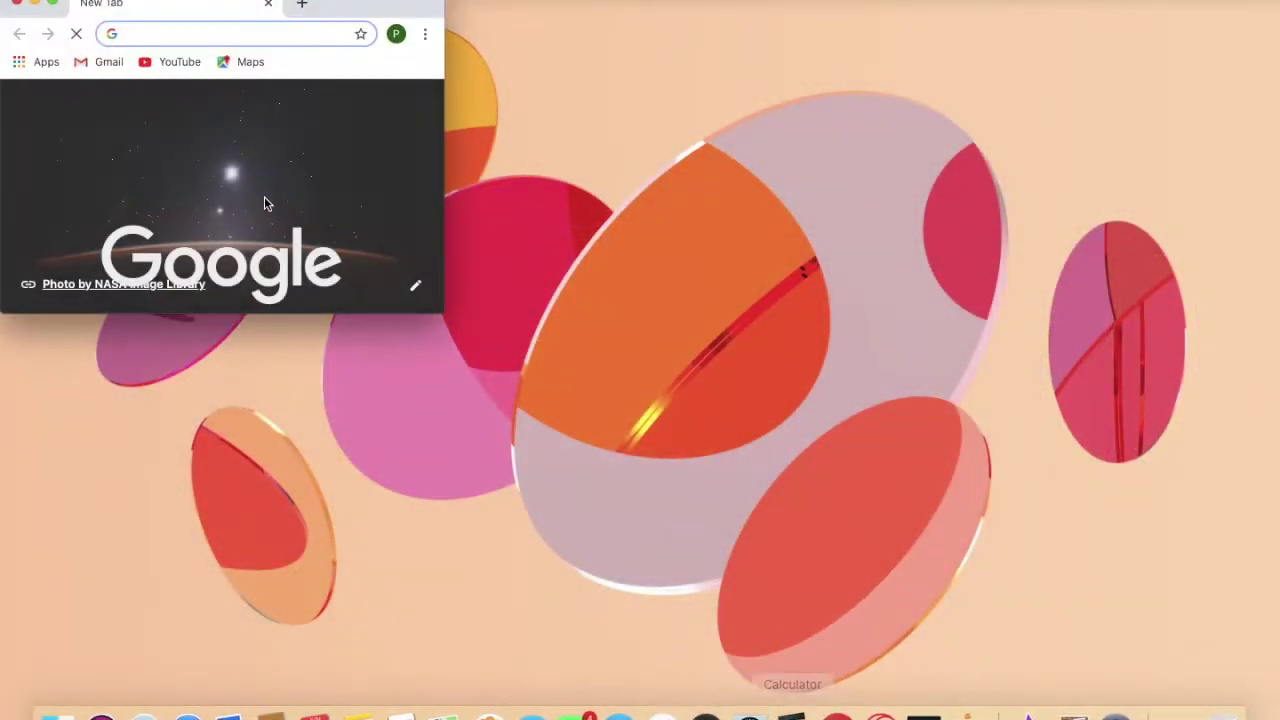
left_click(55, 4)
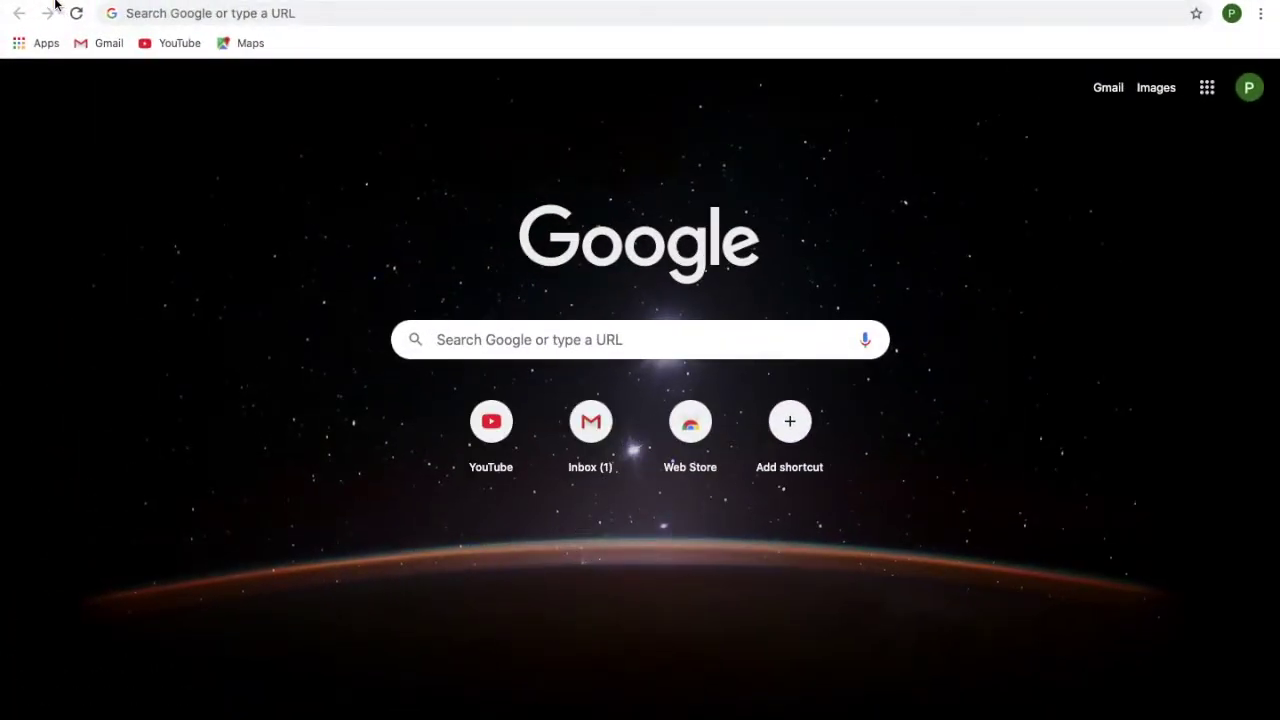
- Search Google for 'blue stack', go to bluestacks.com and start downloading the BlueStacks installer
left_click(131, 14)
type("bl")
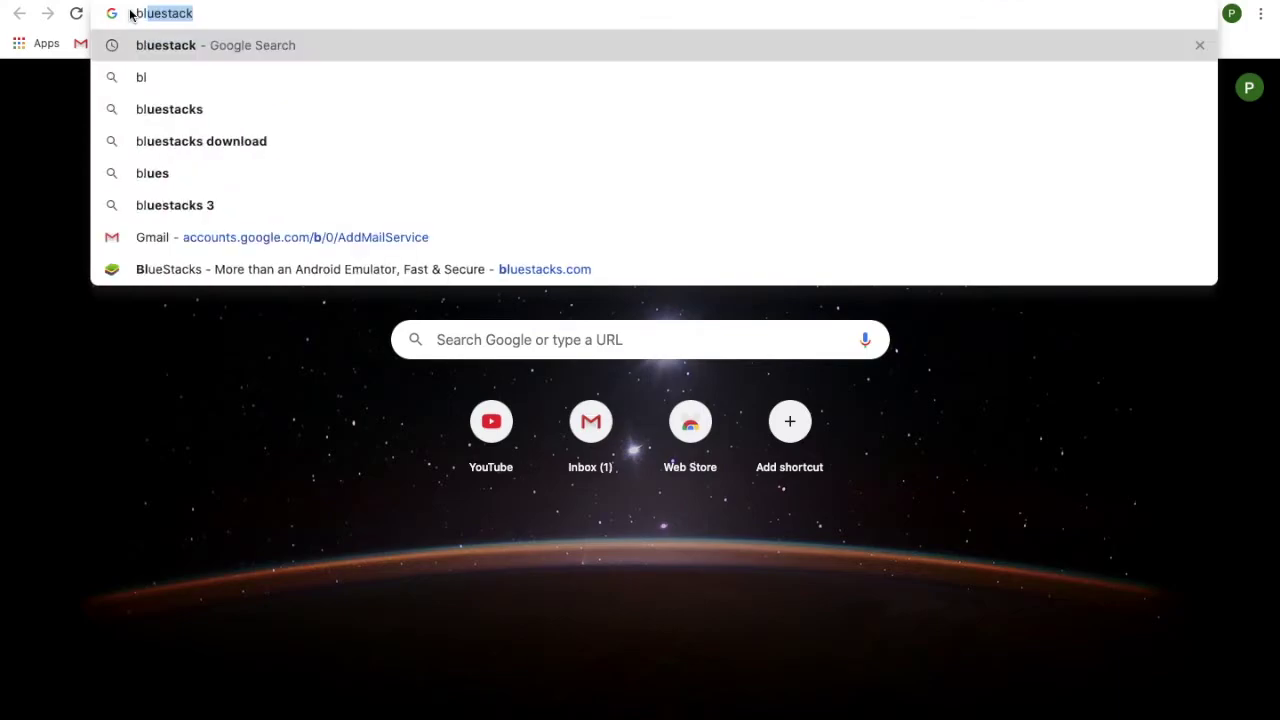
type("ue stack")
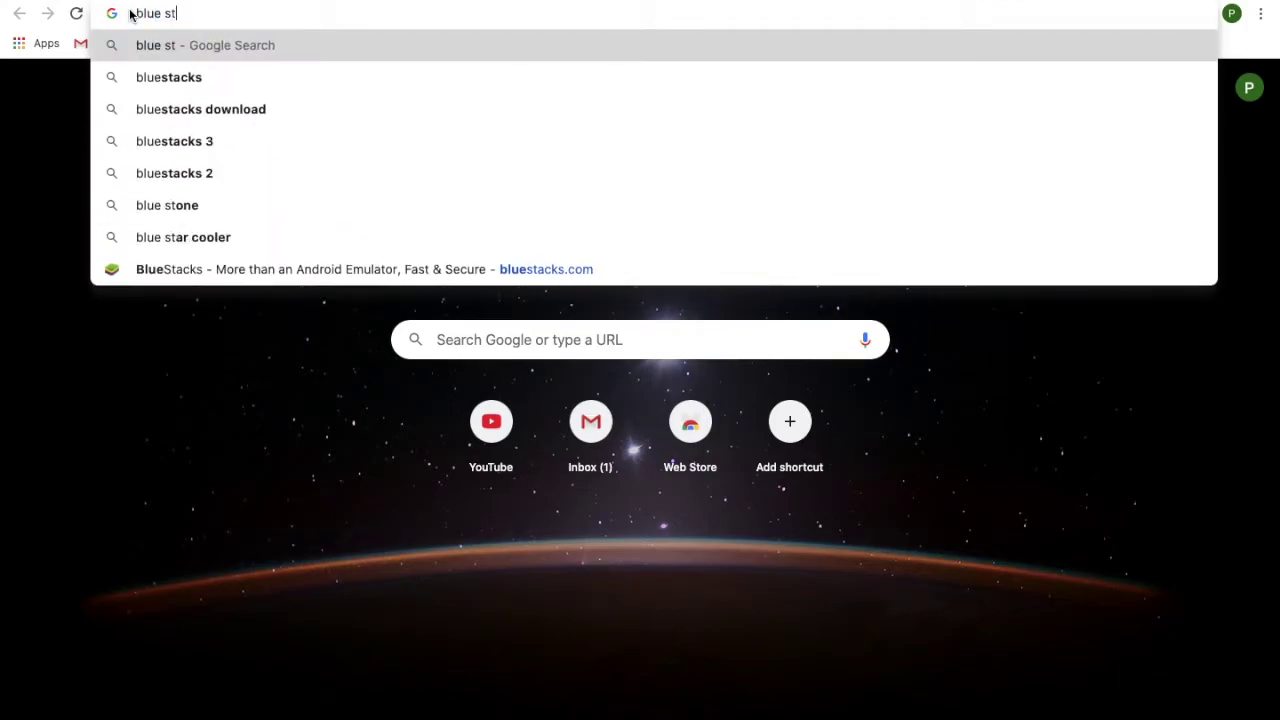
left_click(166, 77)
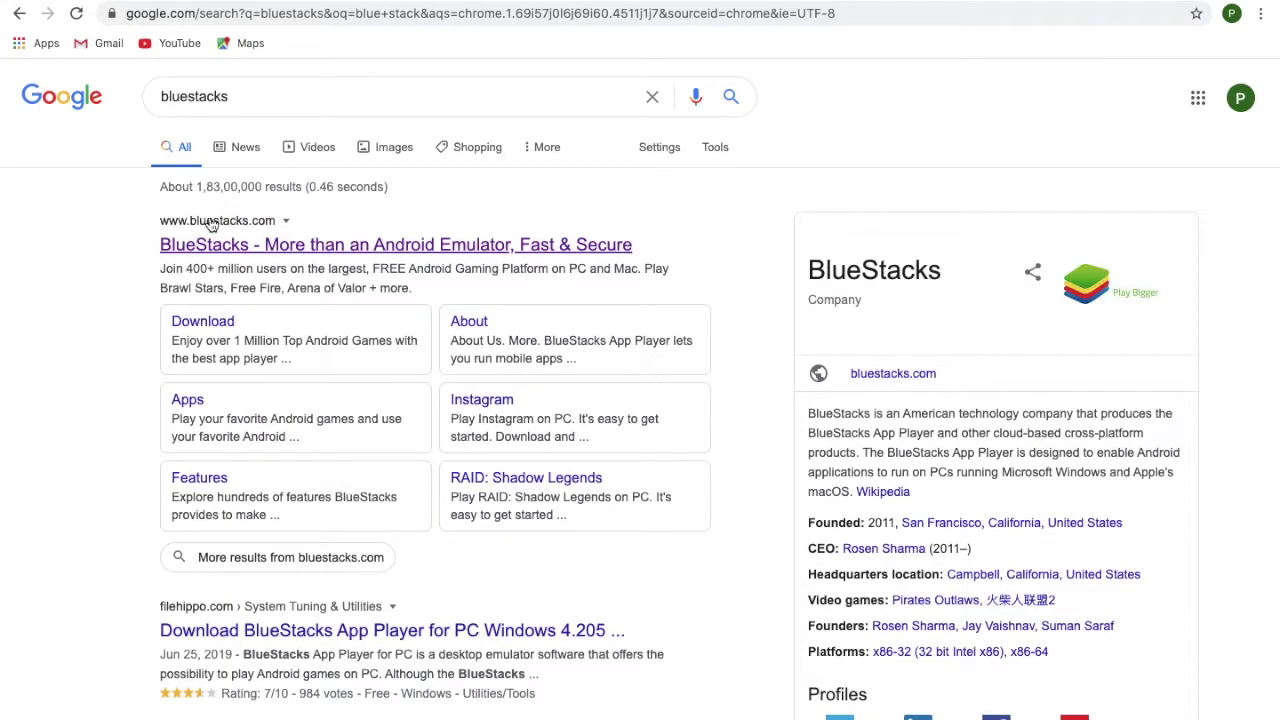
left_click(205, 240)
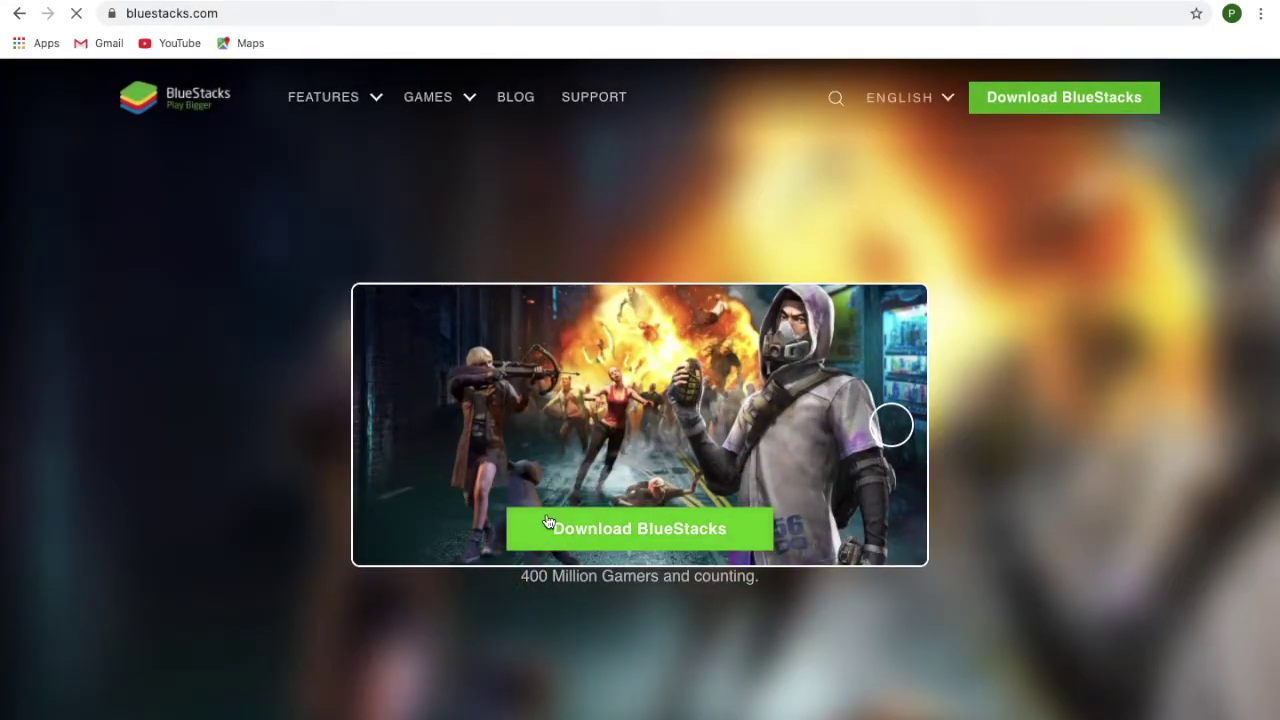
left_click(548, 523)
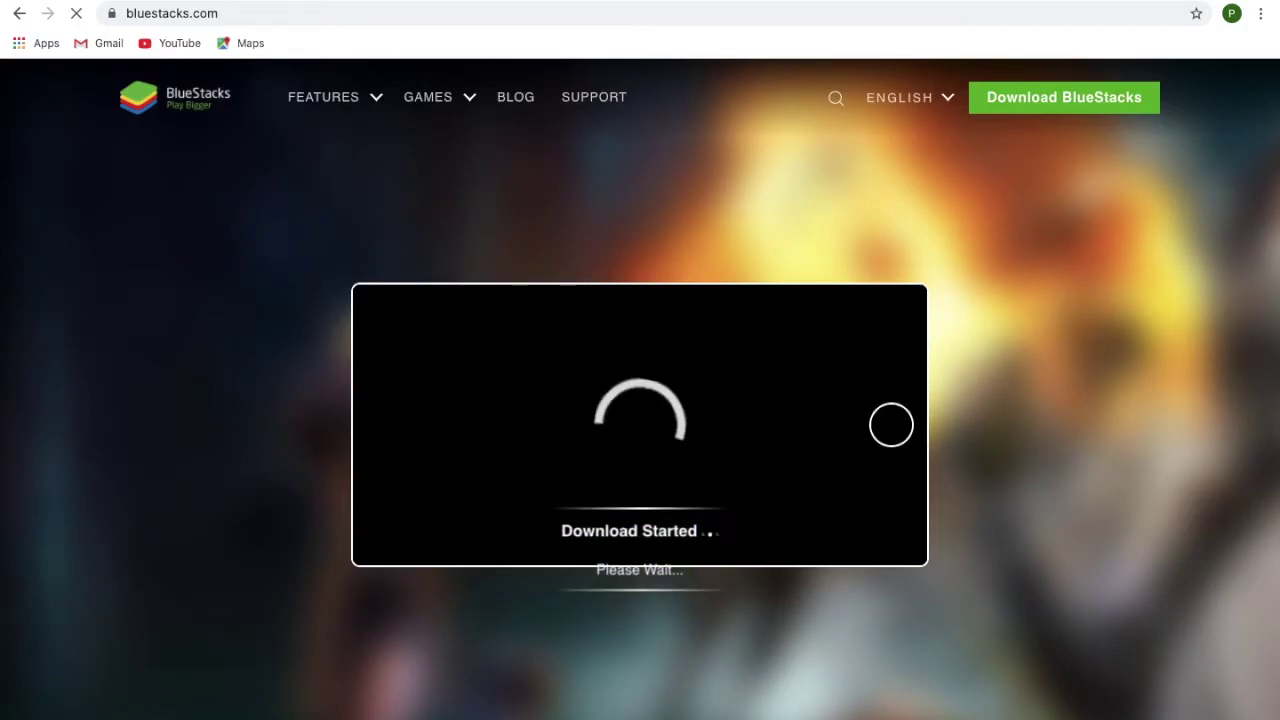
key("ctrl+t")
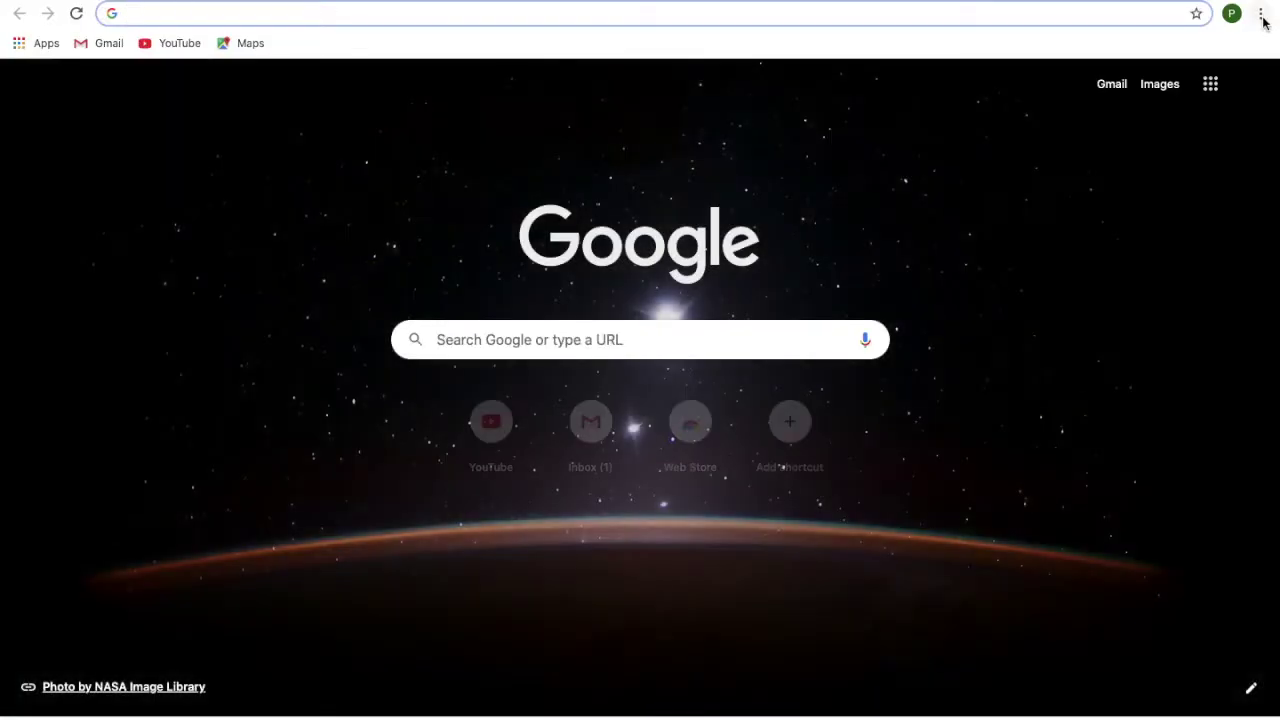
- Pause and cancel the BlueStacks download on Chrome's Downloads page, then close that tab
left_click(1261, 14)
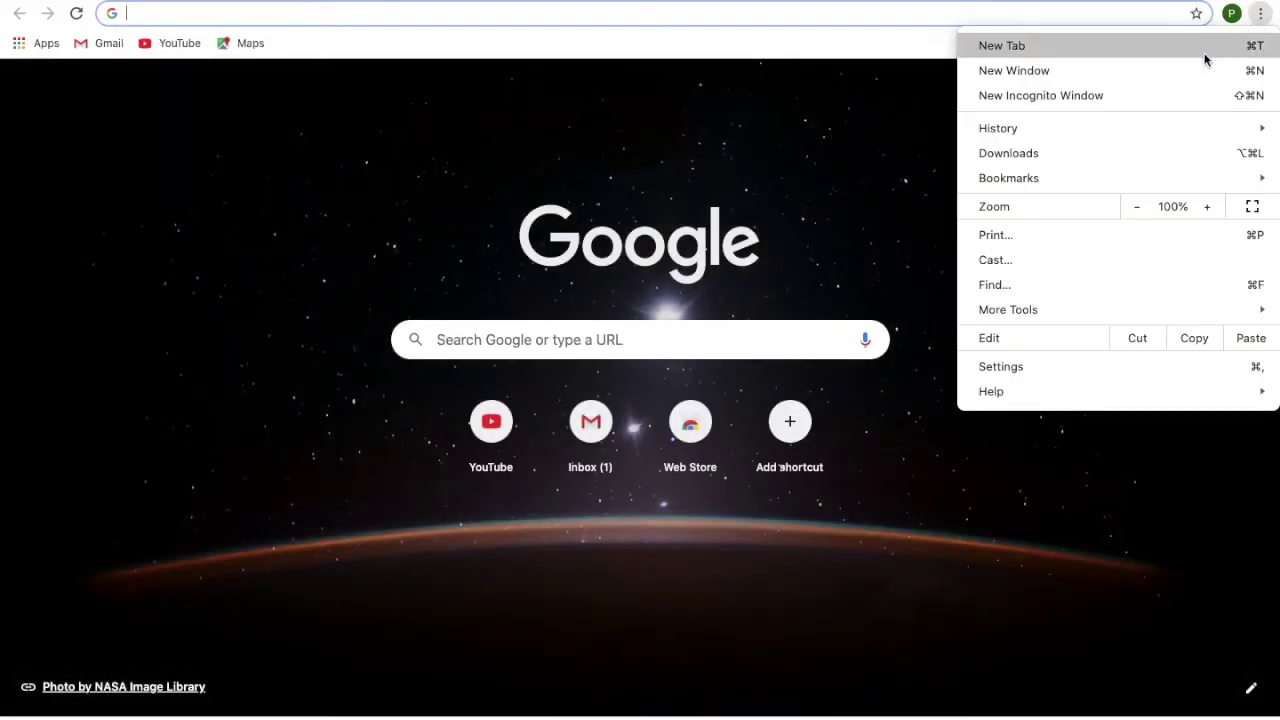
left_click(1126, 160)
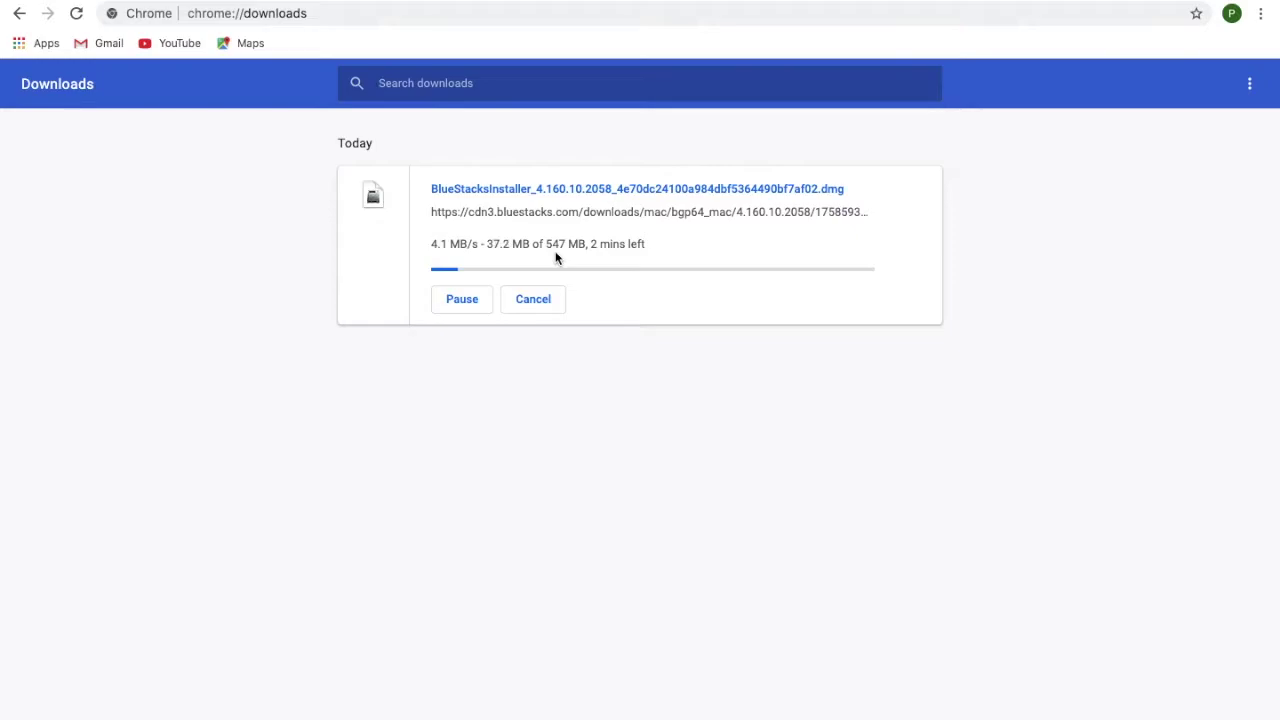
left_click(481, 299)
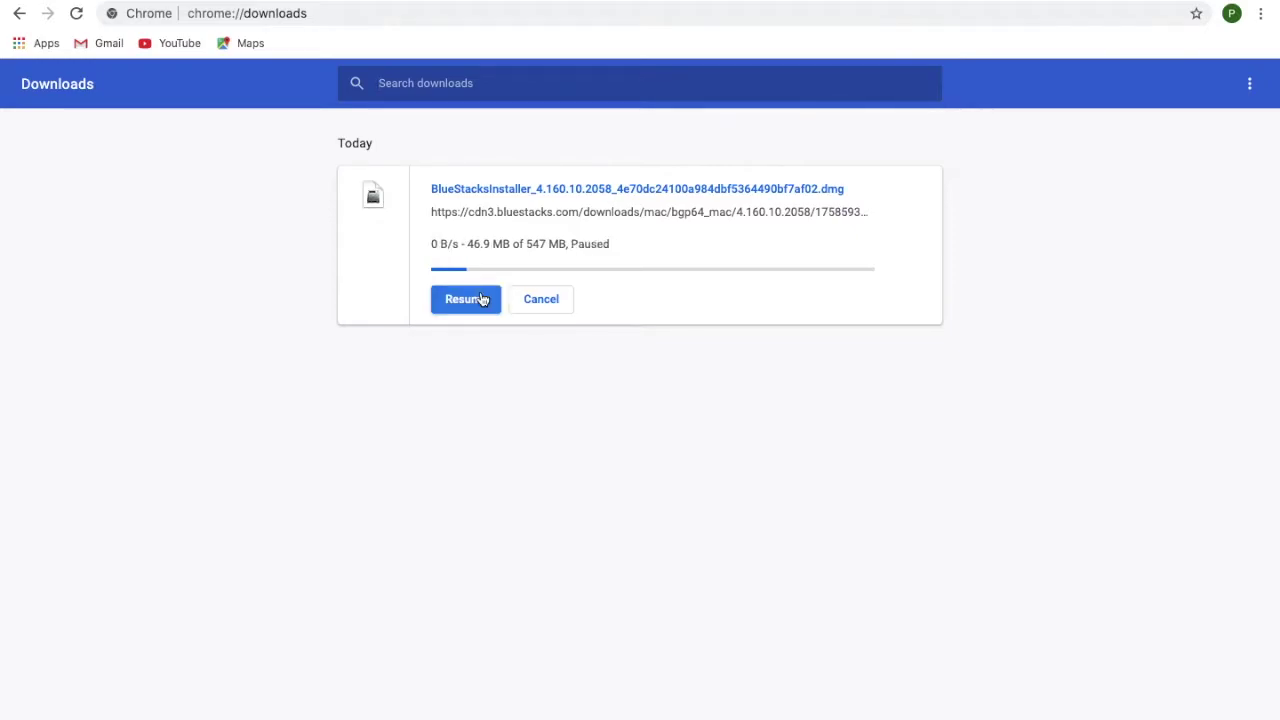
left_click(530, 300)
mouse_move(457, 0)
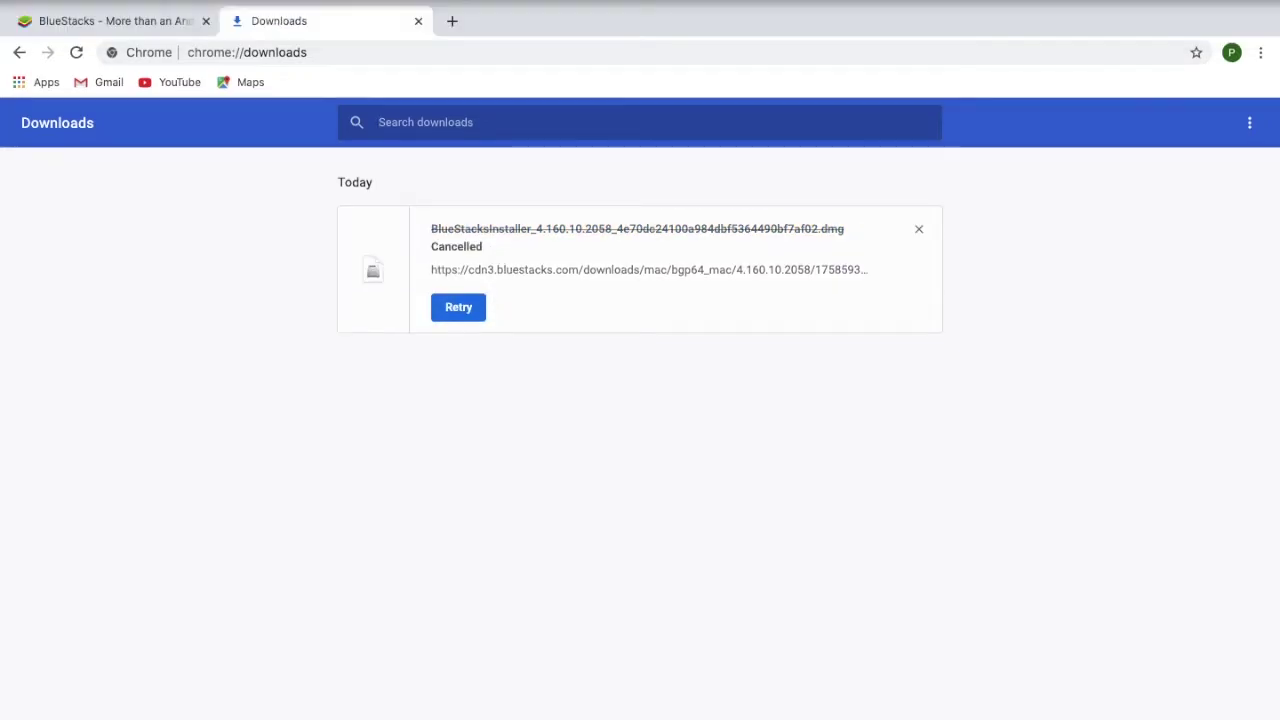
left_click(419, 21)
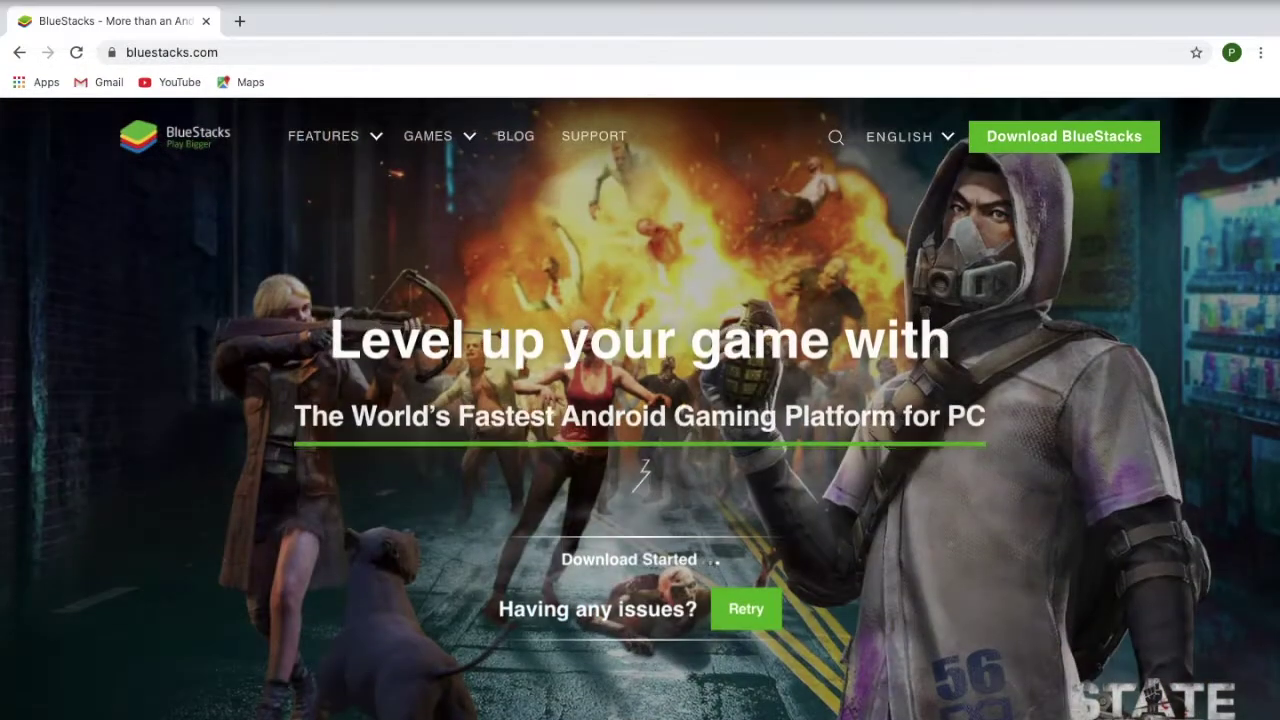
key("ctrl+Left")
- Open the BlueStacks .dmg from Finder's Downloads folder and skip disk image verification
key("F4")
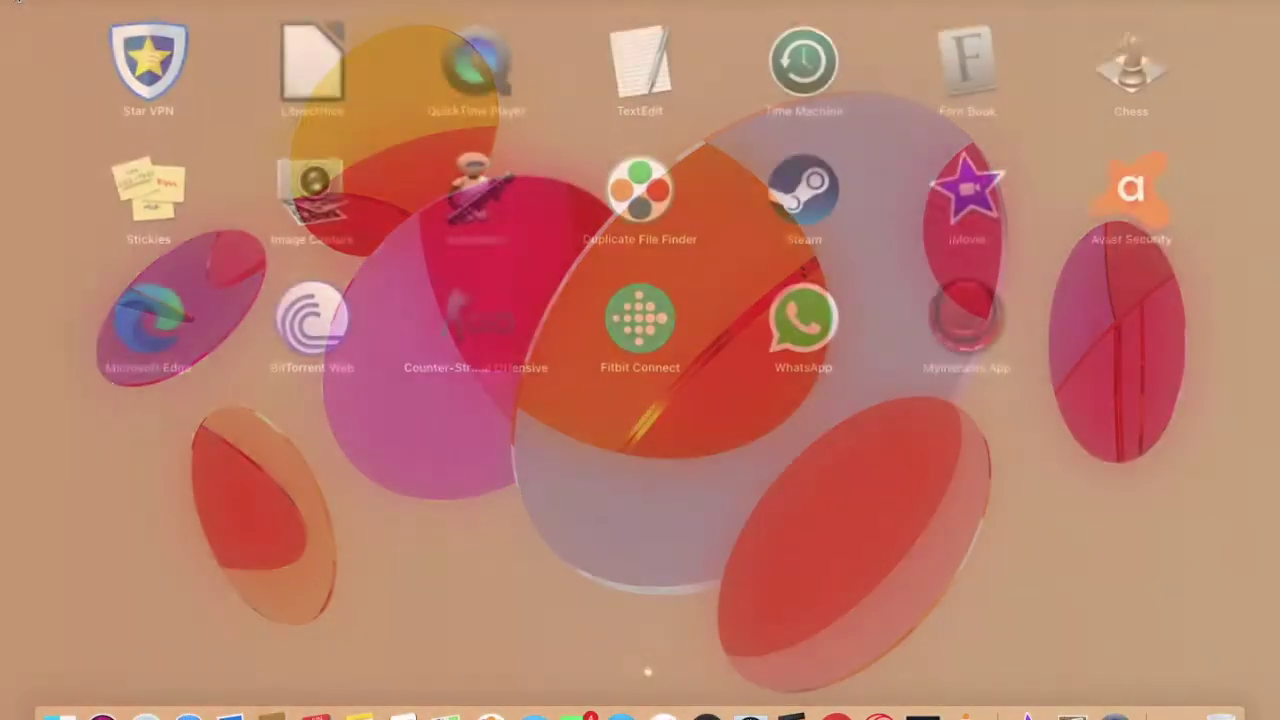
left_click(89, 212)
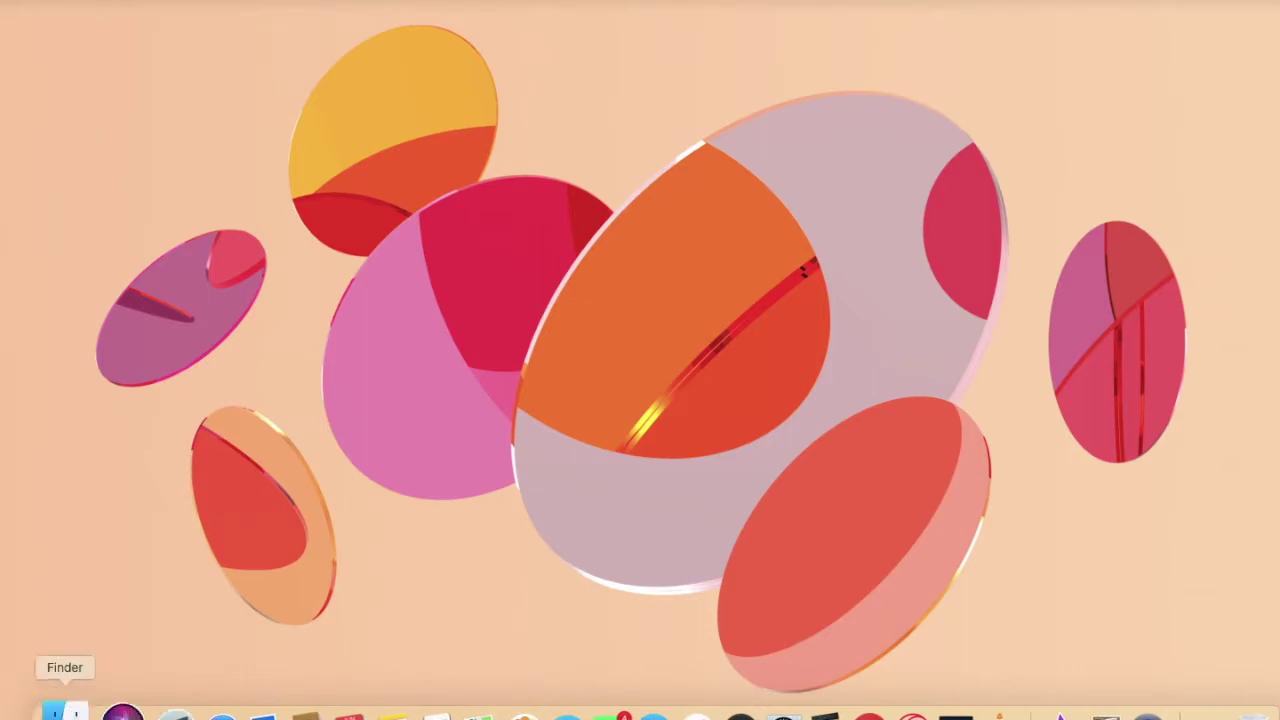
left_click(79, 685)
left_click(110, 192)
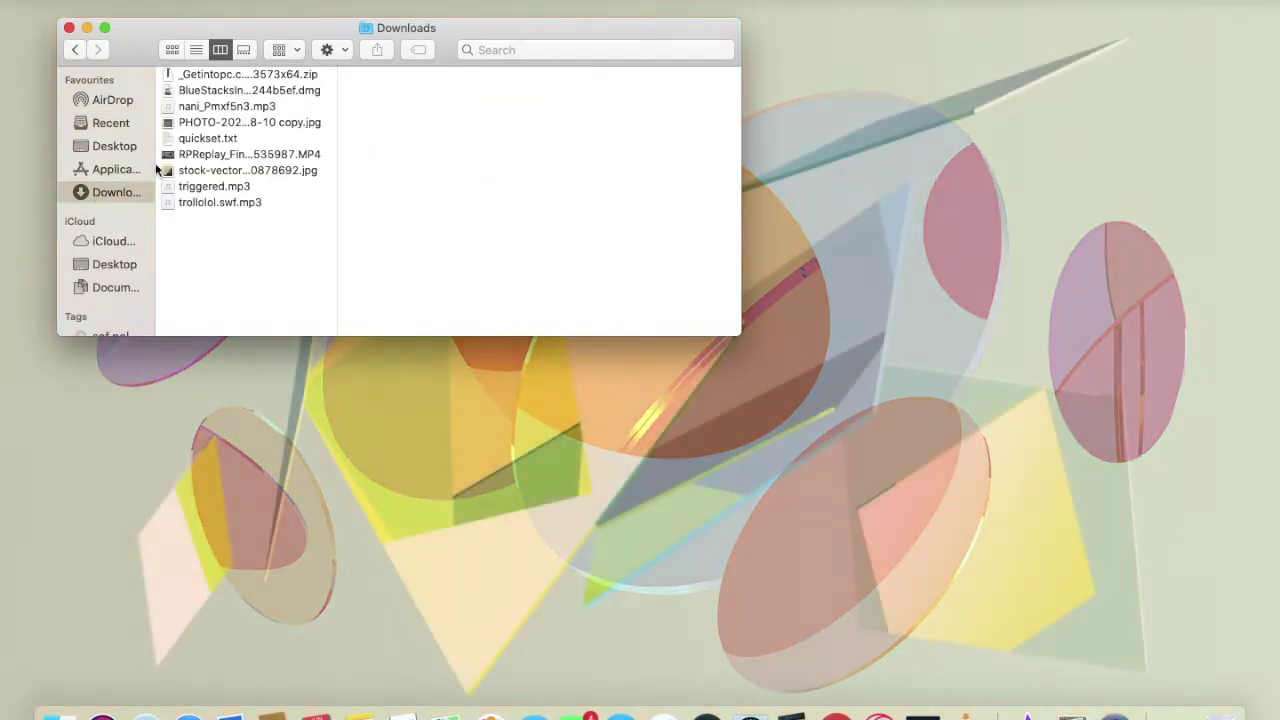
left_click(239, 92)
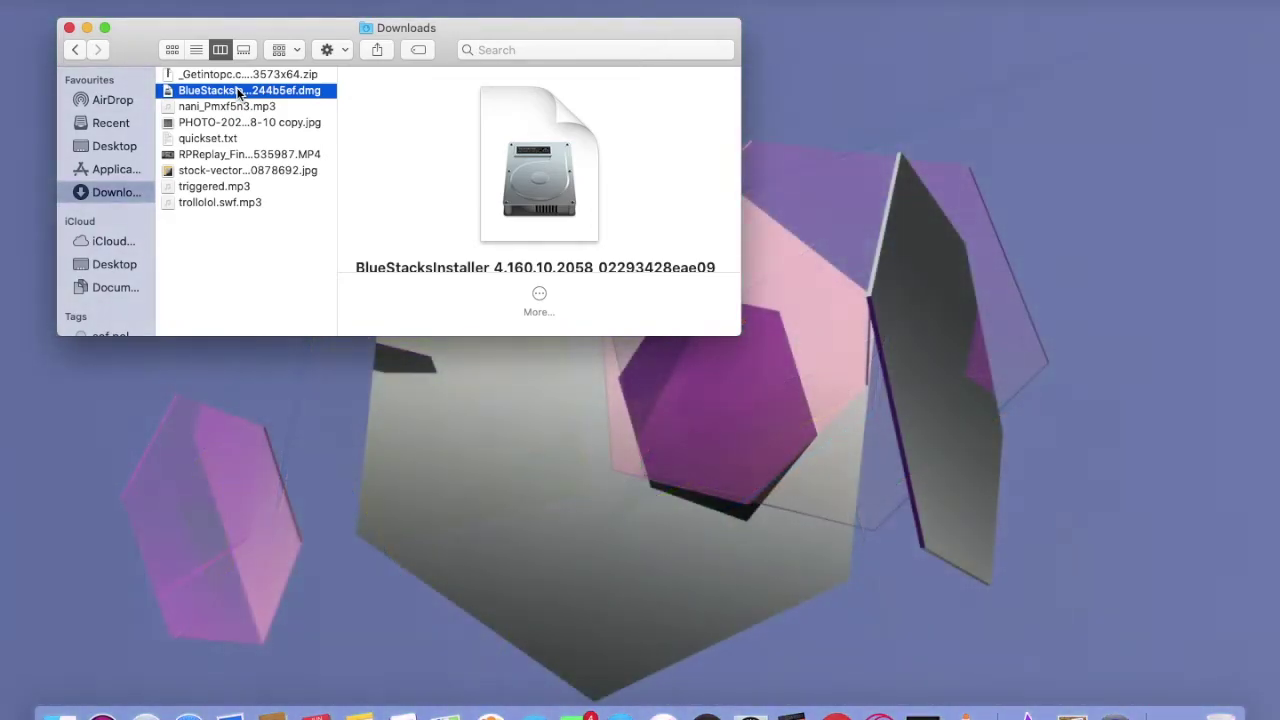
double_click(214, 92)
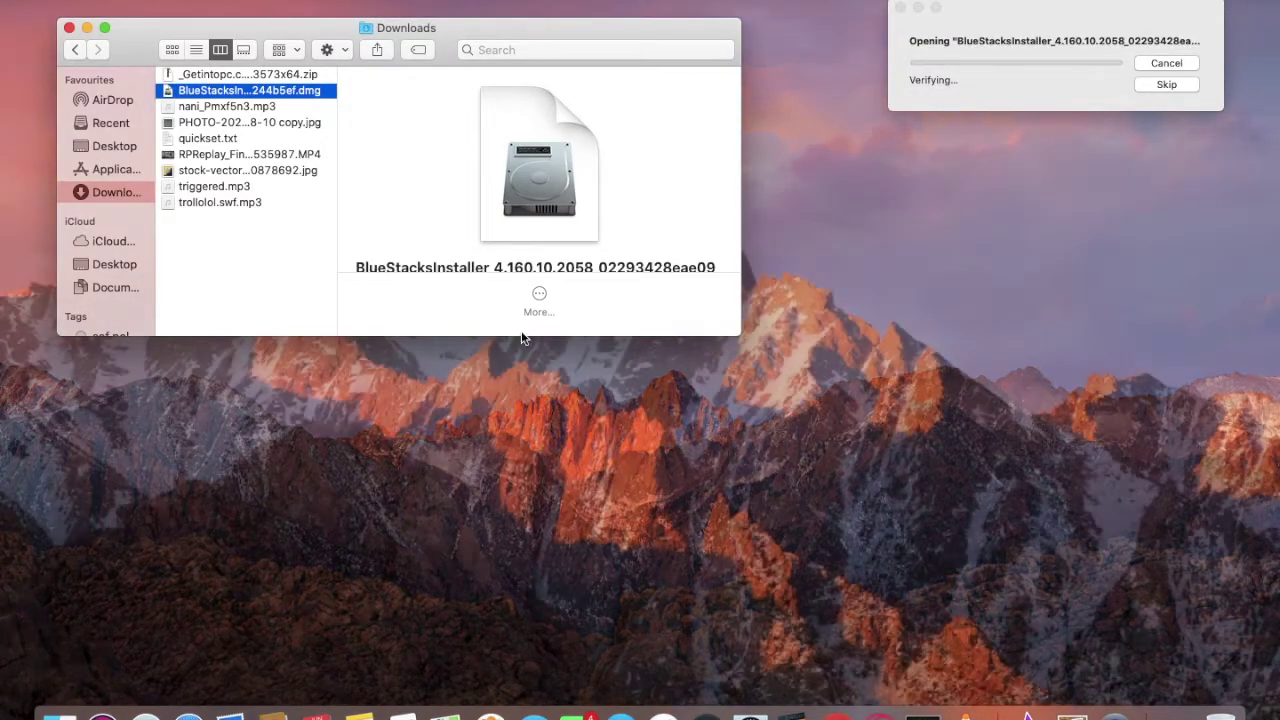
left_click(1165, 86)
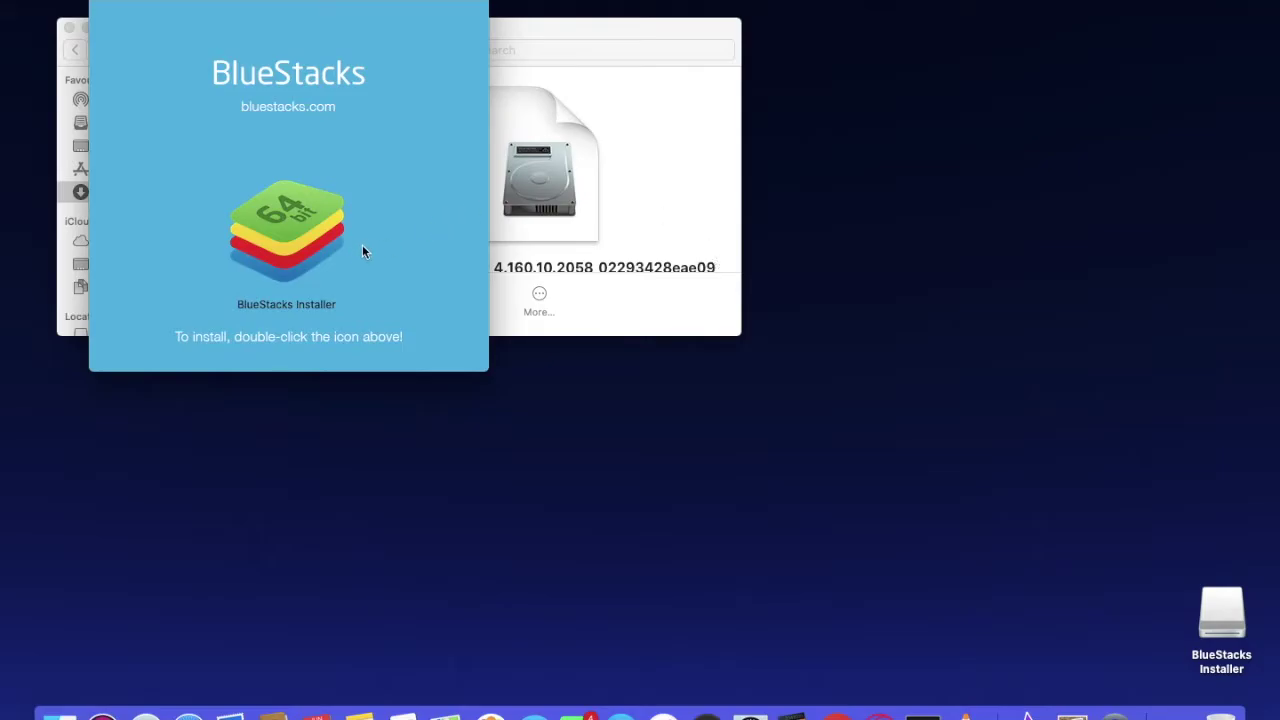
- Launch BlueStacks Installer from the mounted disk image and confirm Open in the security warning
left_click(303, 238)
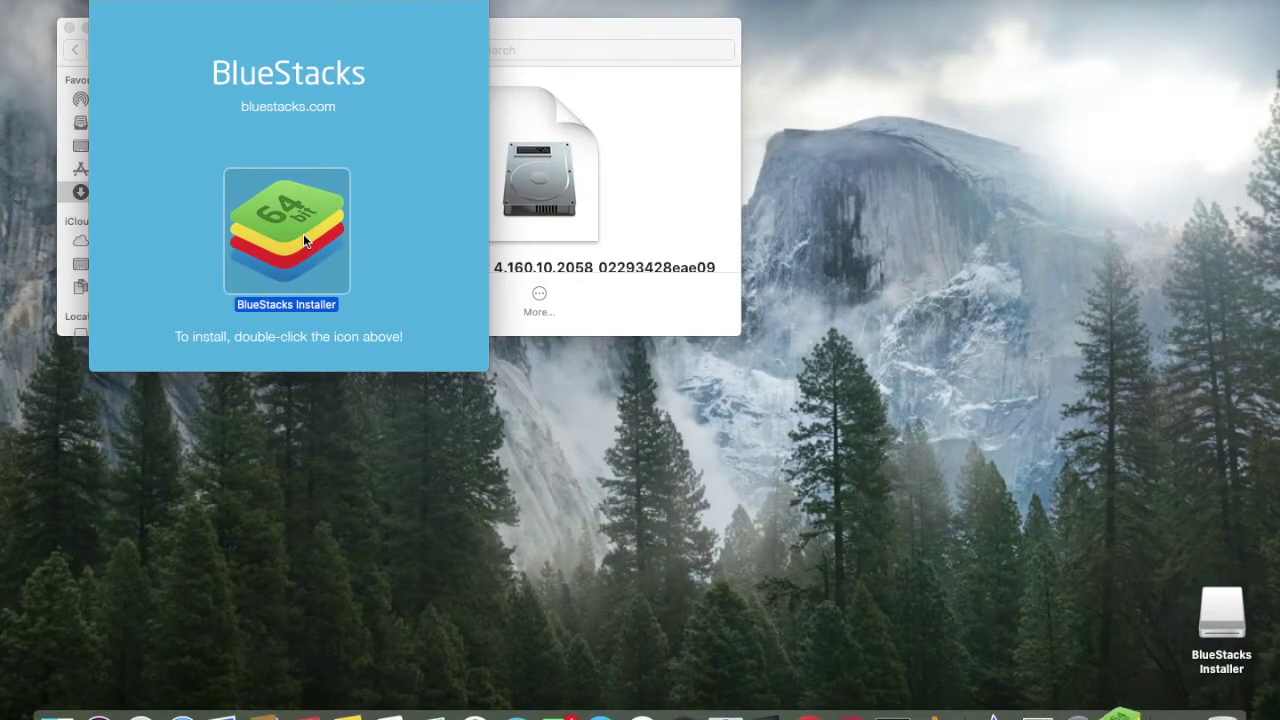
double_click(303, 236)
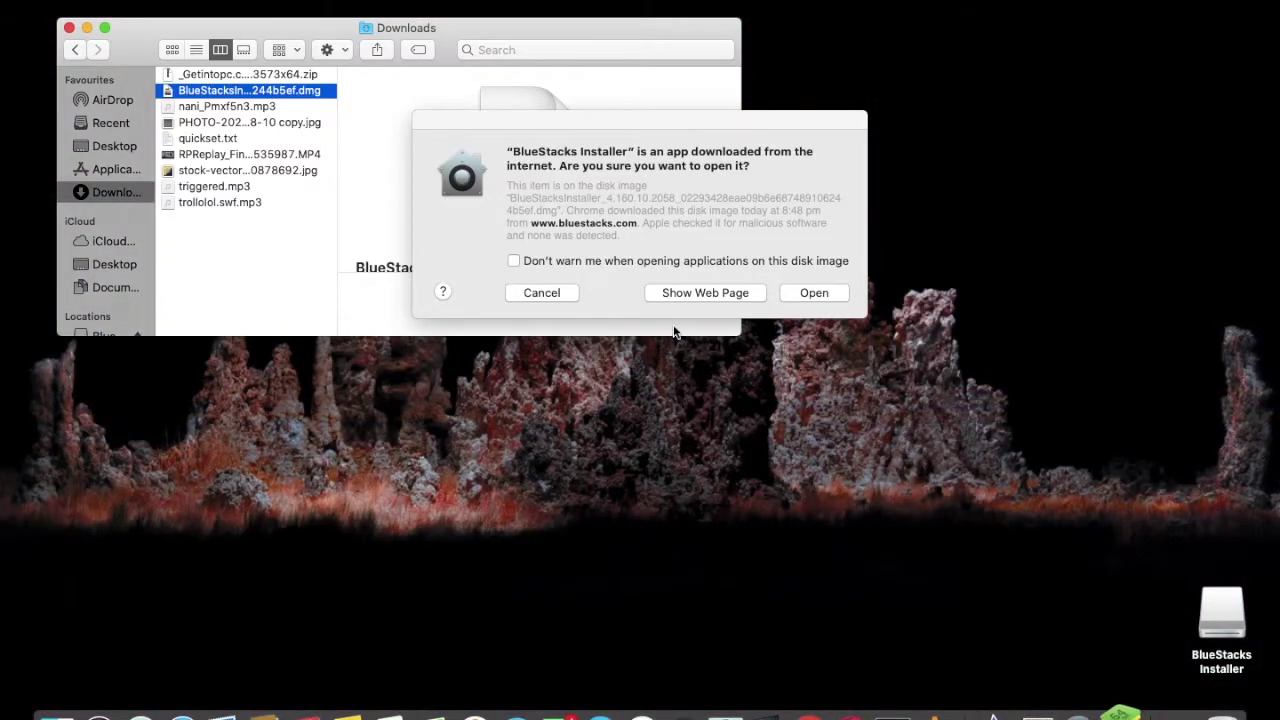
left_click(800, 290)
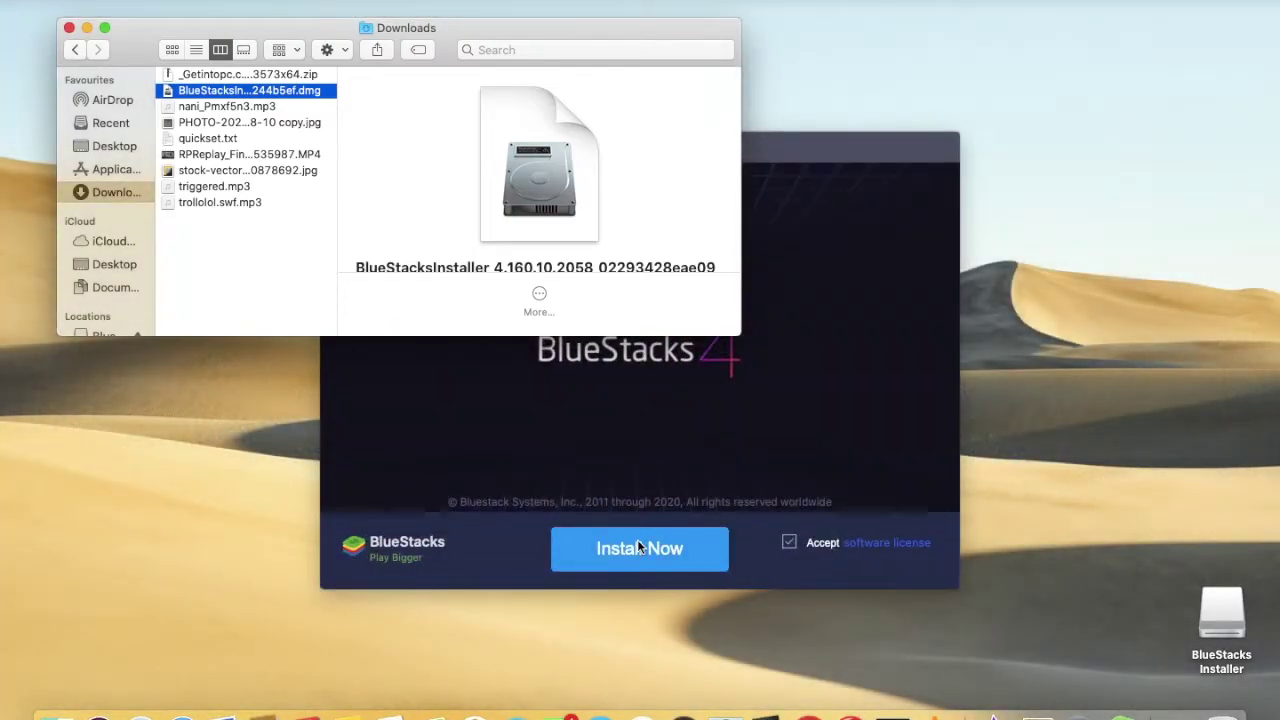
- Install BlueStacks and dismiss its notifications request while the engine starts its first boot
left_click(637, 542)
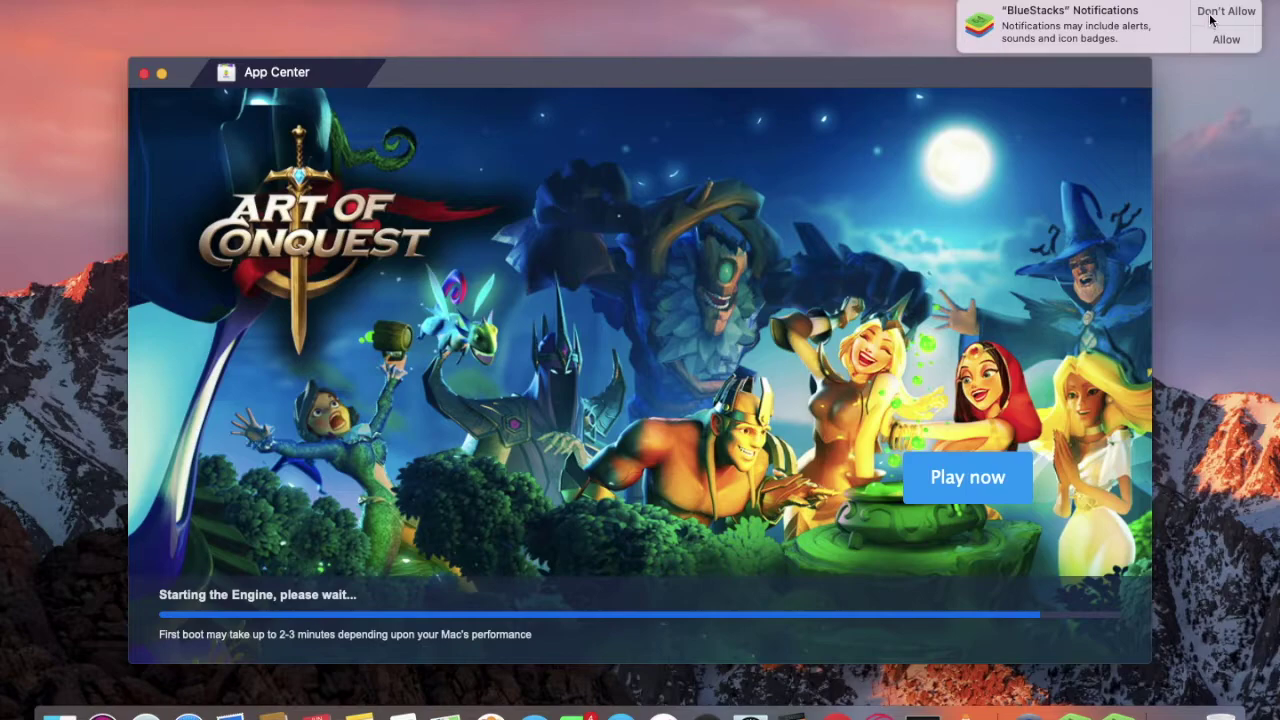
left_click(1210, 15)
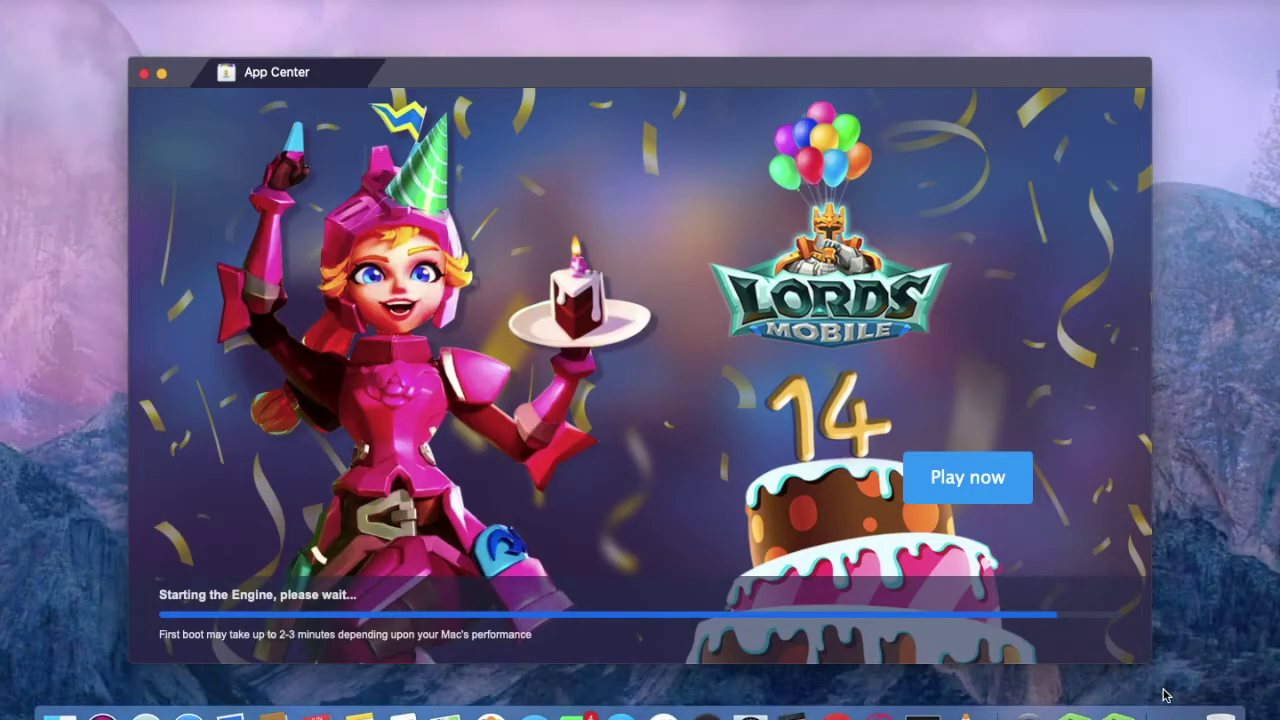
- Set the Exhaust fan to Auto in Macs Fan Control and minimize its window
left_click(1150, 700)
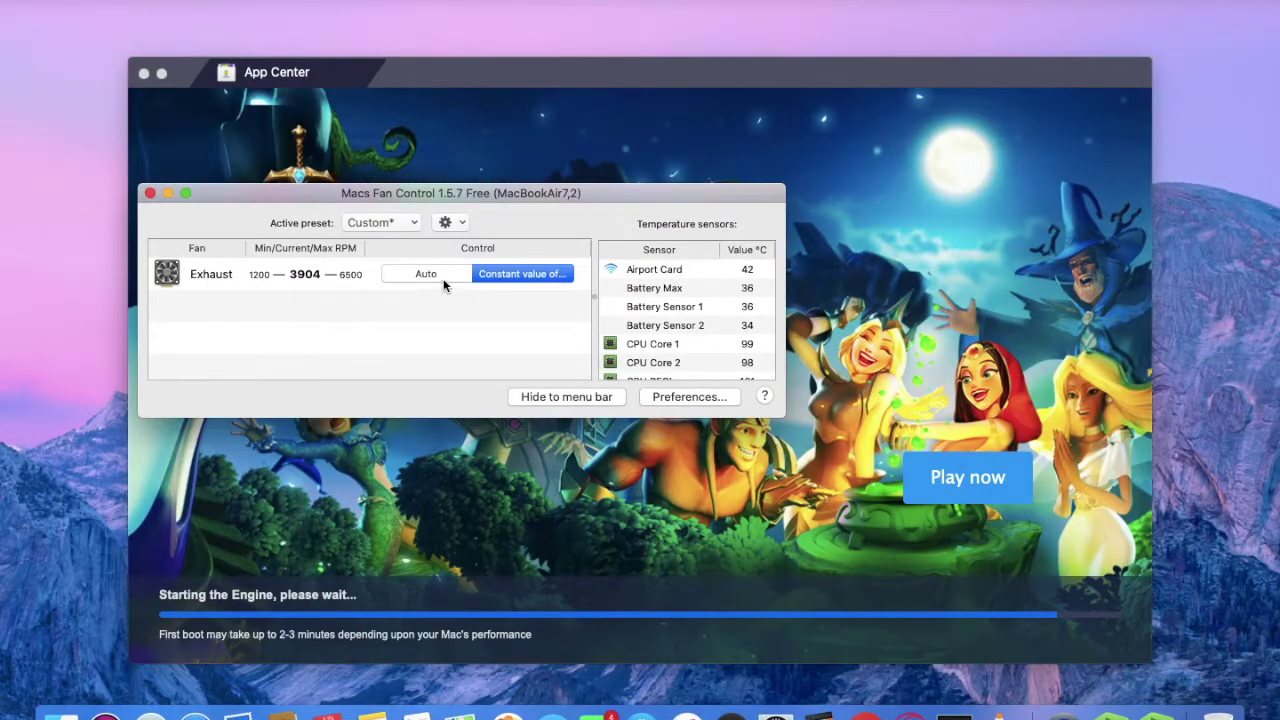
left_click(443, 280)
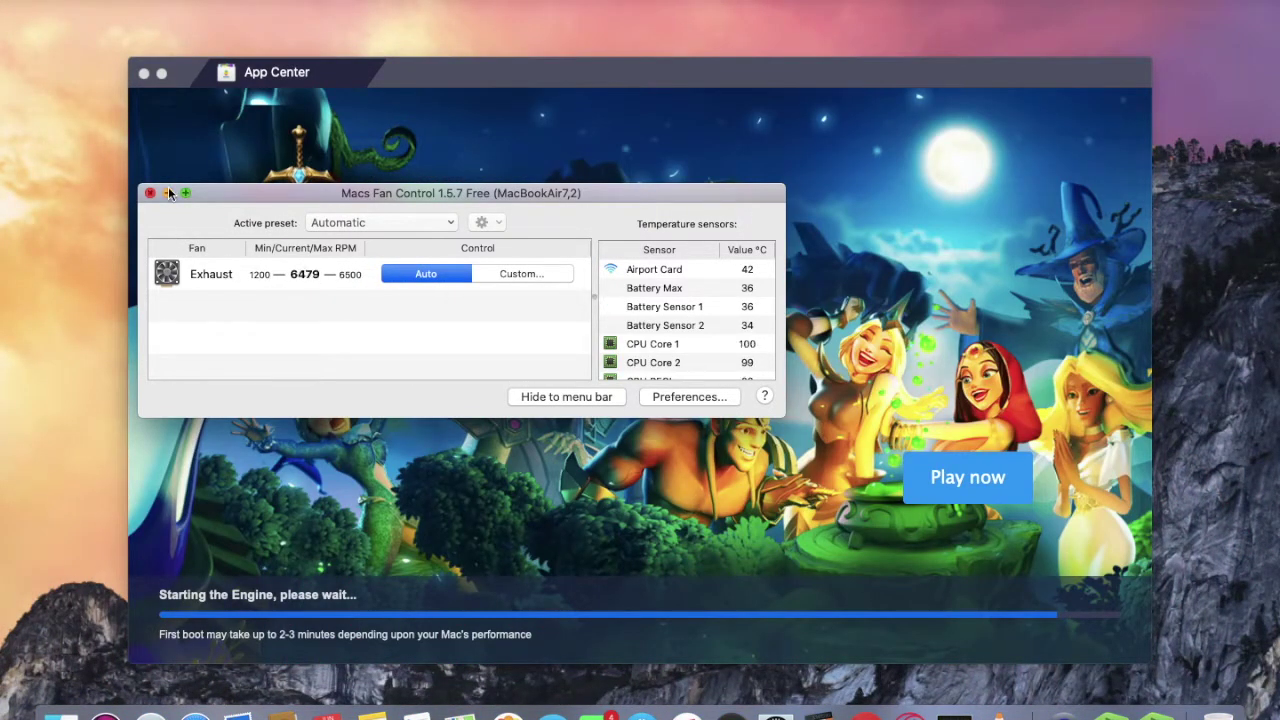
left_click(168, 193)
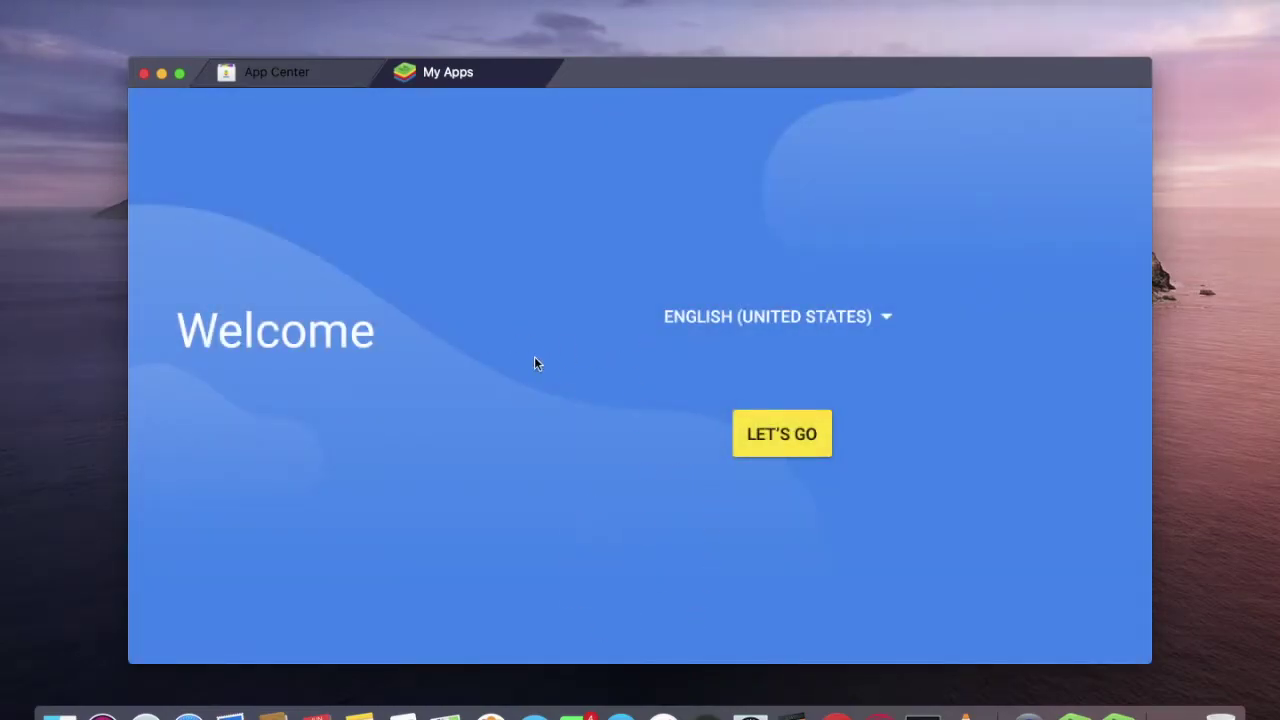
- Begin setup with LET'S GO, sign in to Google, and agree to the Google terms of service
left_click(786, 436)
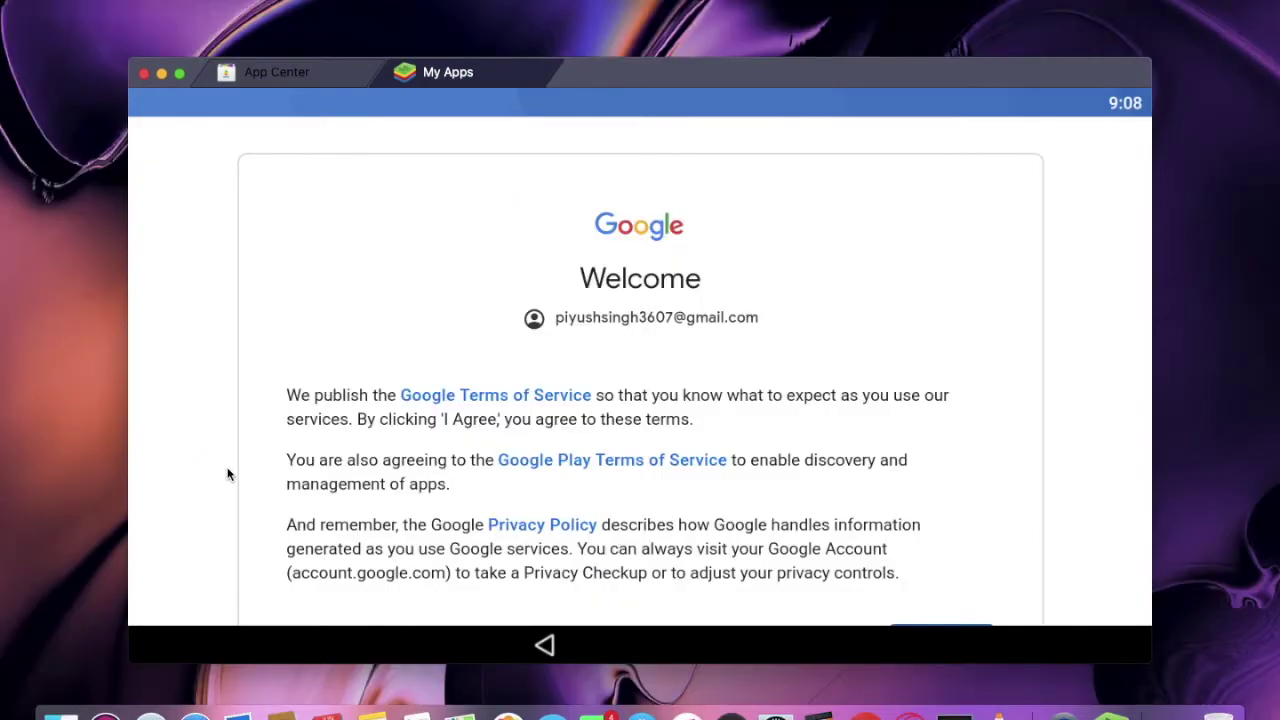
scroll(520, 349, "down", 5)
left_click(915, 412)
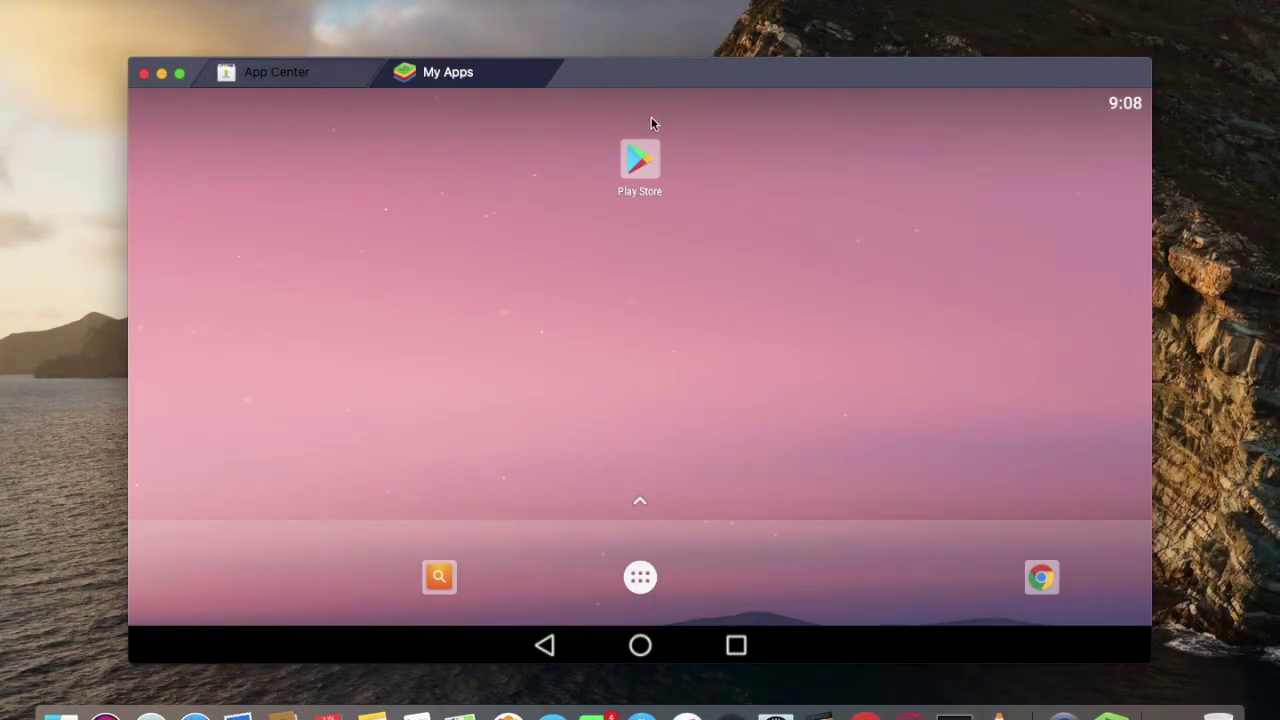
- Launch Google Play Store from the BlueStacks home screen
left_click(647, 160)
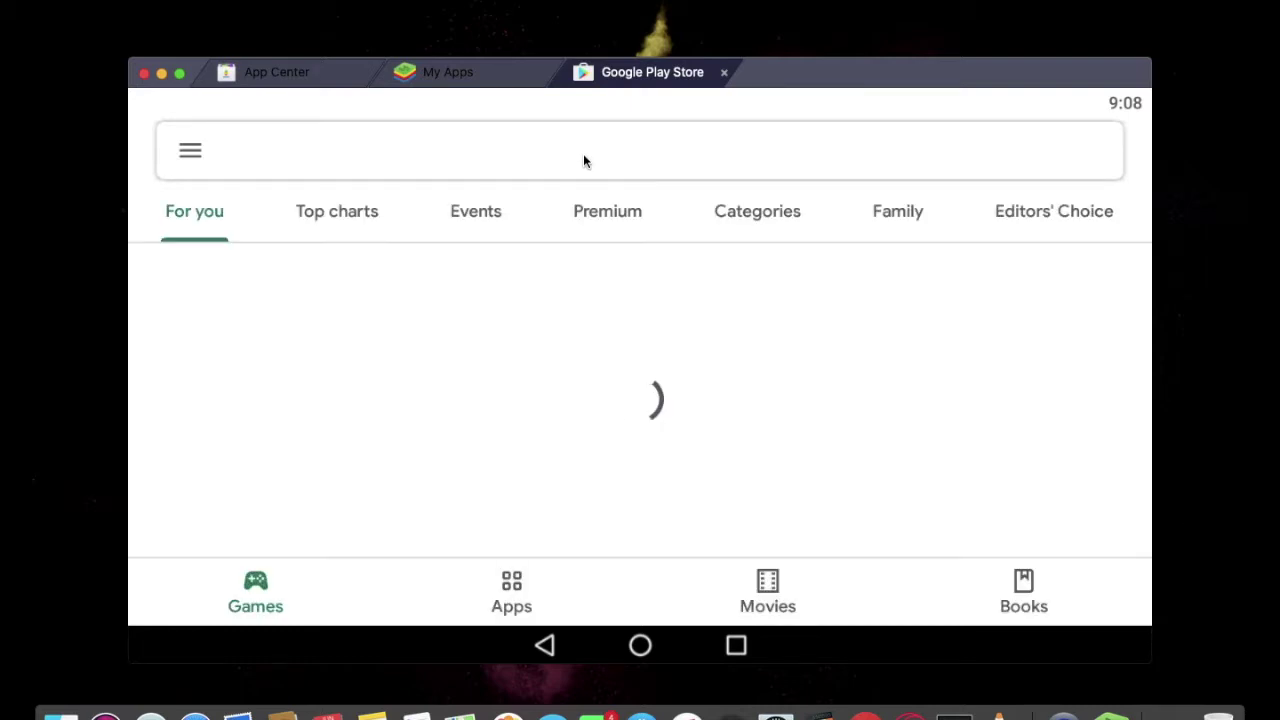
- Search the Play Store for 'Clash', open Clash of Clans and install it
left_click(544, 154)
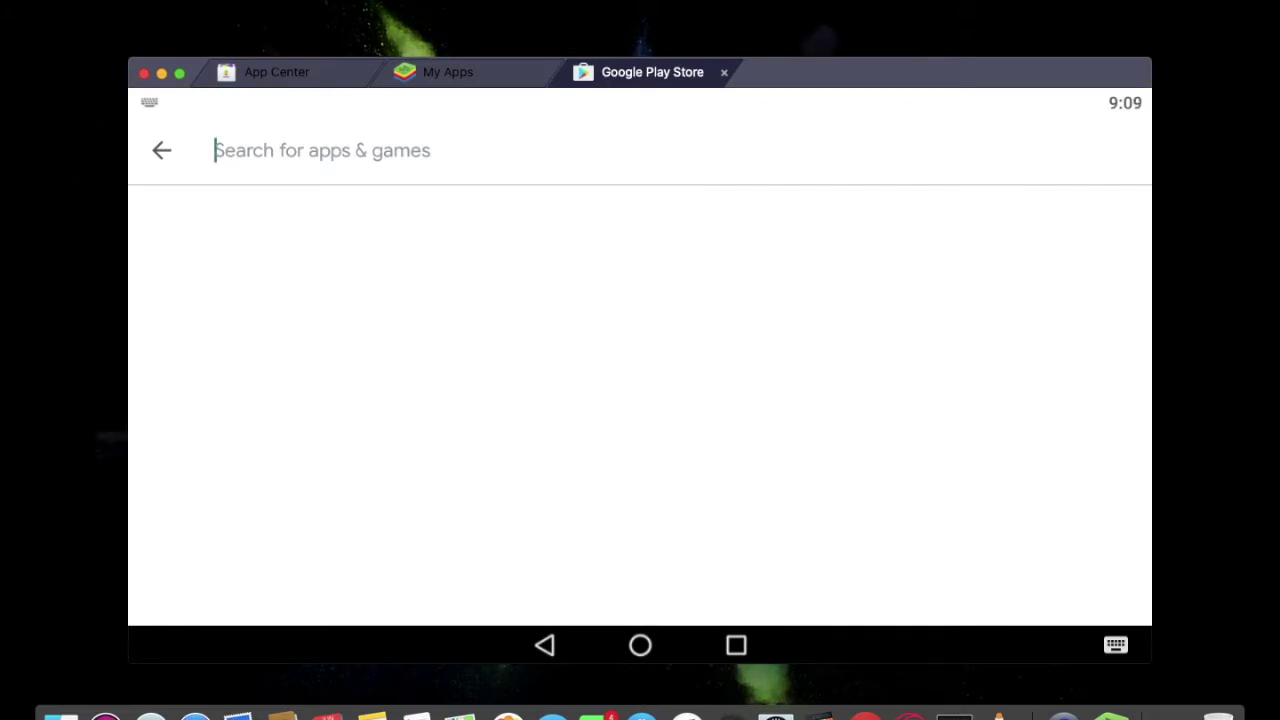
type("Clash")
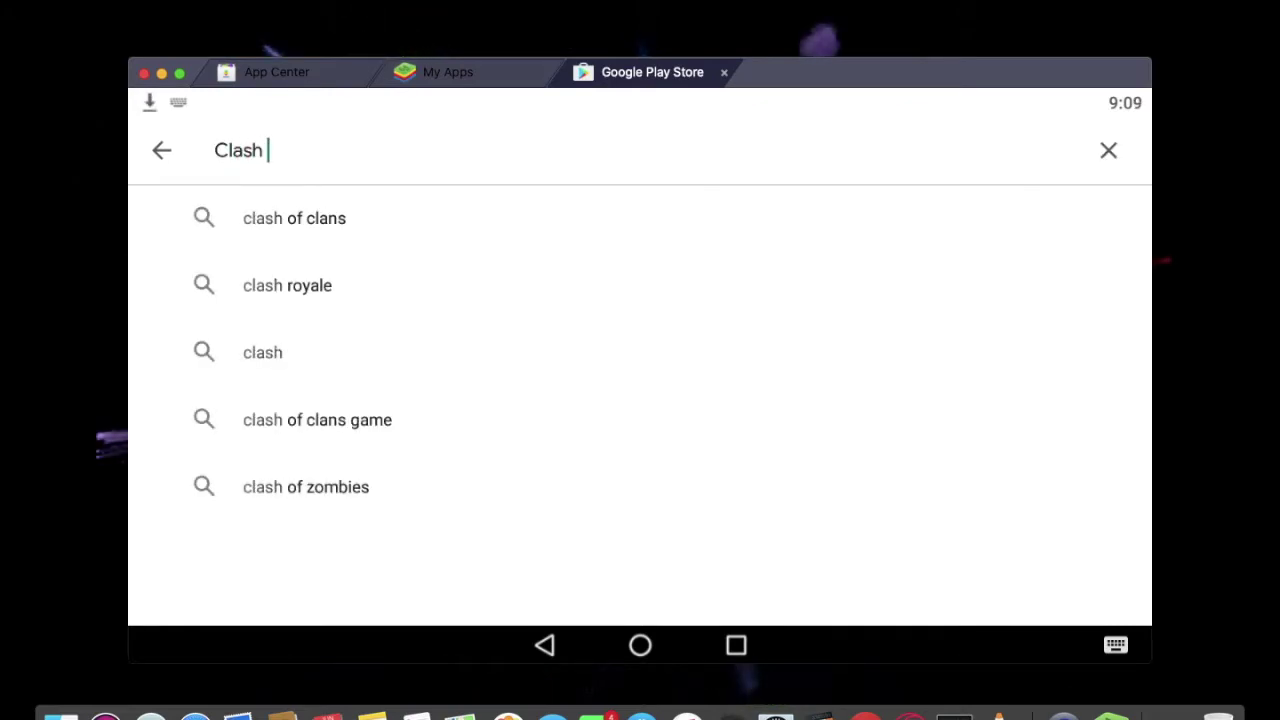
left_click(387, 213)
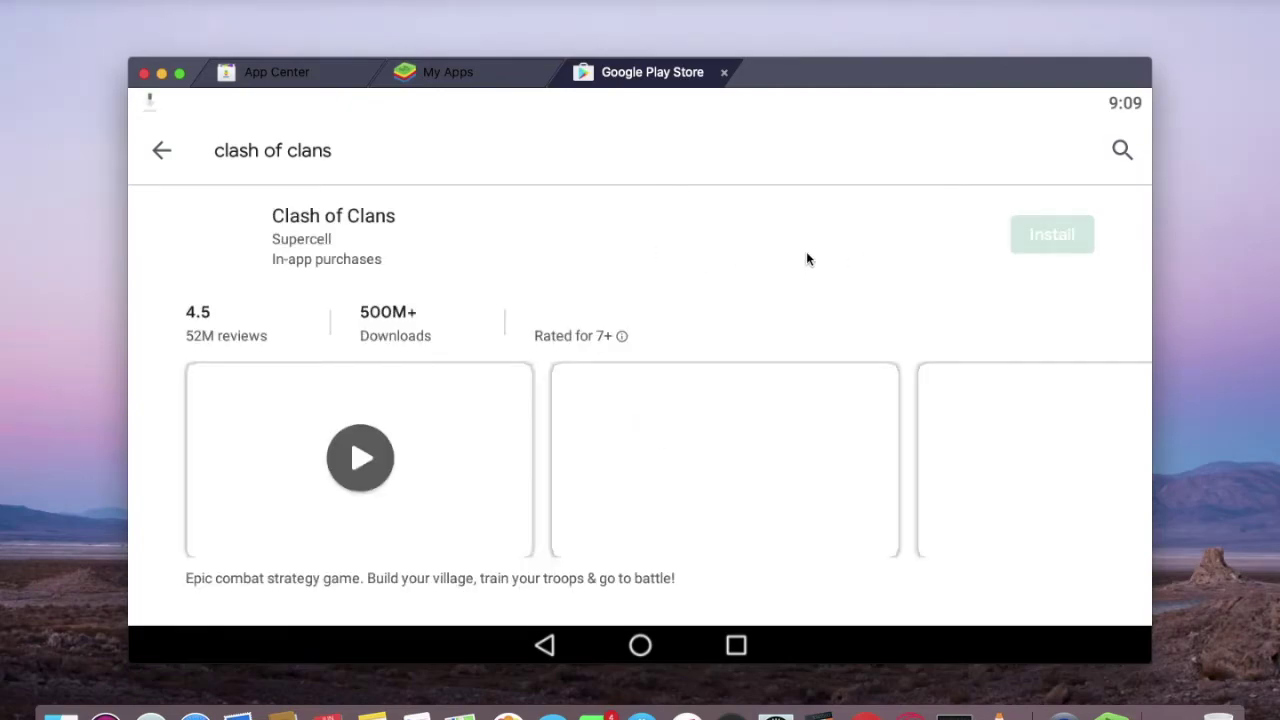
left_click(429, 200)
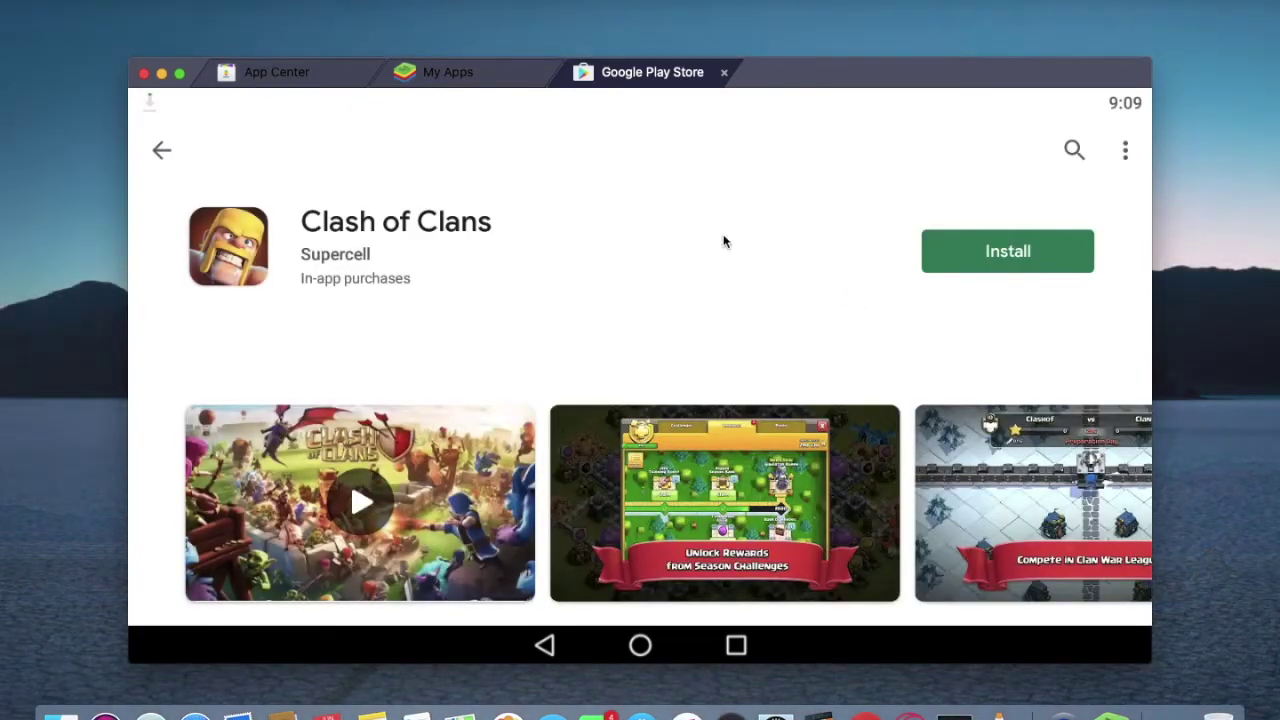
left_click(1015, 255)
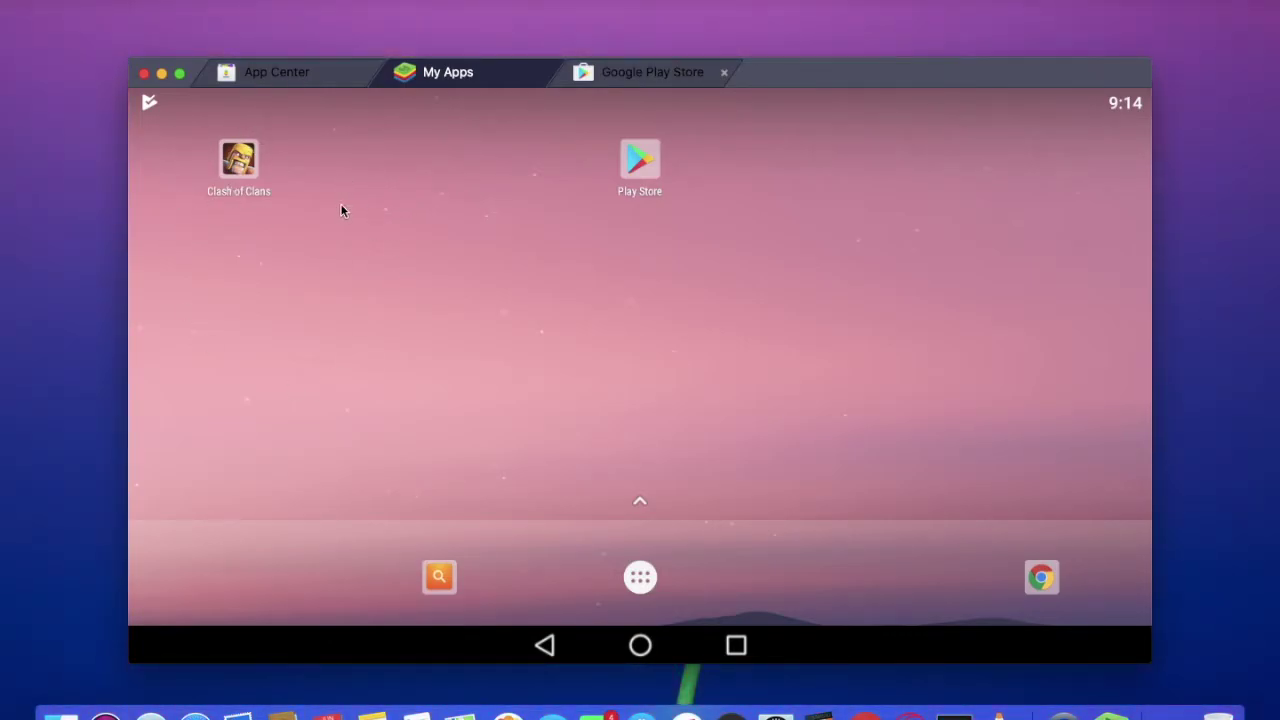
- Start Clash of Clans from the home screen, dismissing the Game Controls and full-screen notices
left_click(241, 152)
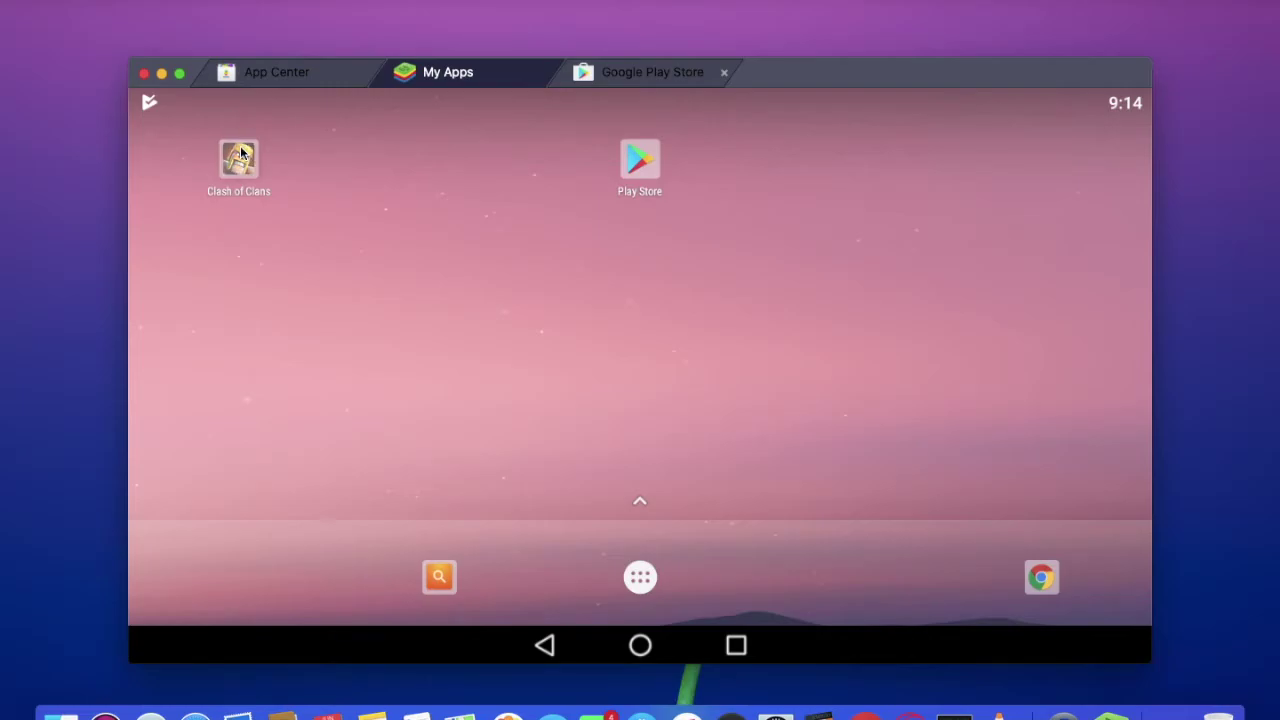
left_click(857, 478)
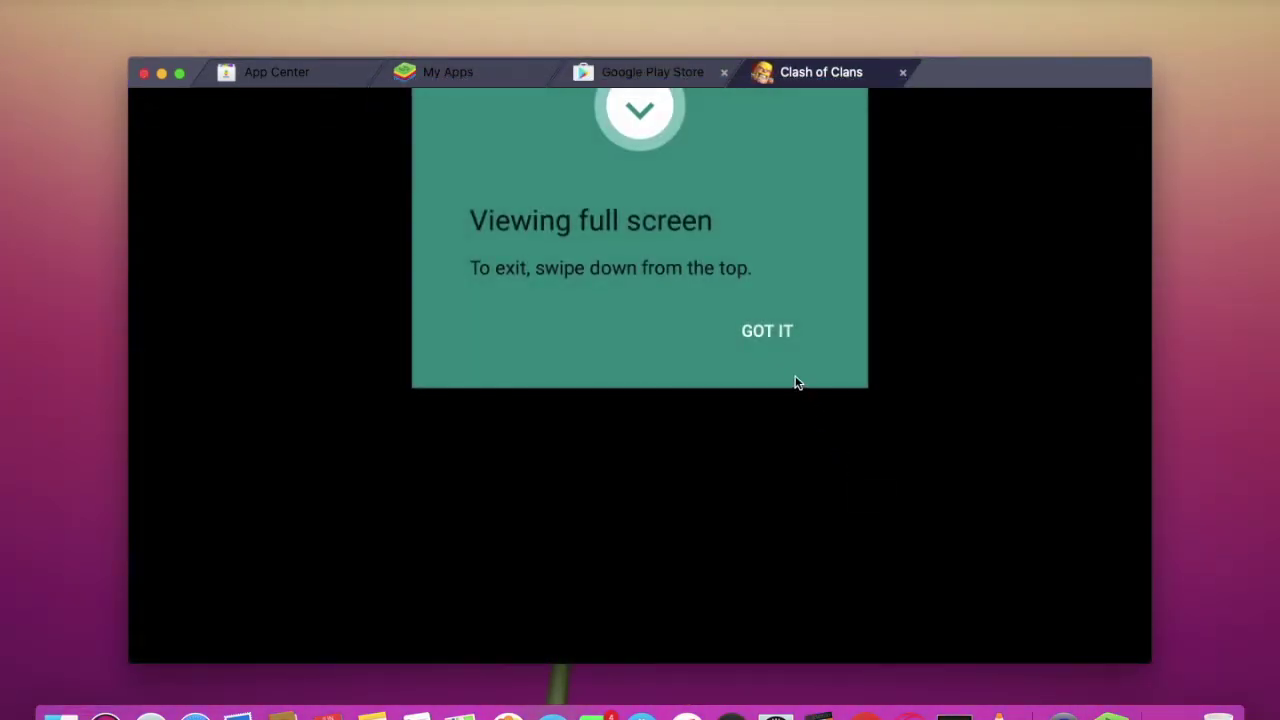
left_click(778, 334)
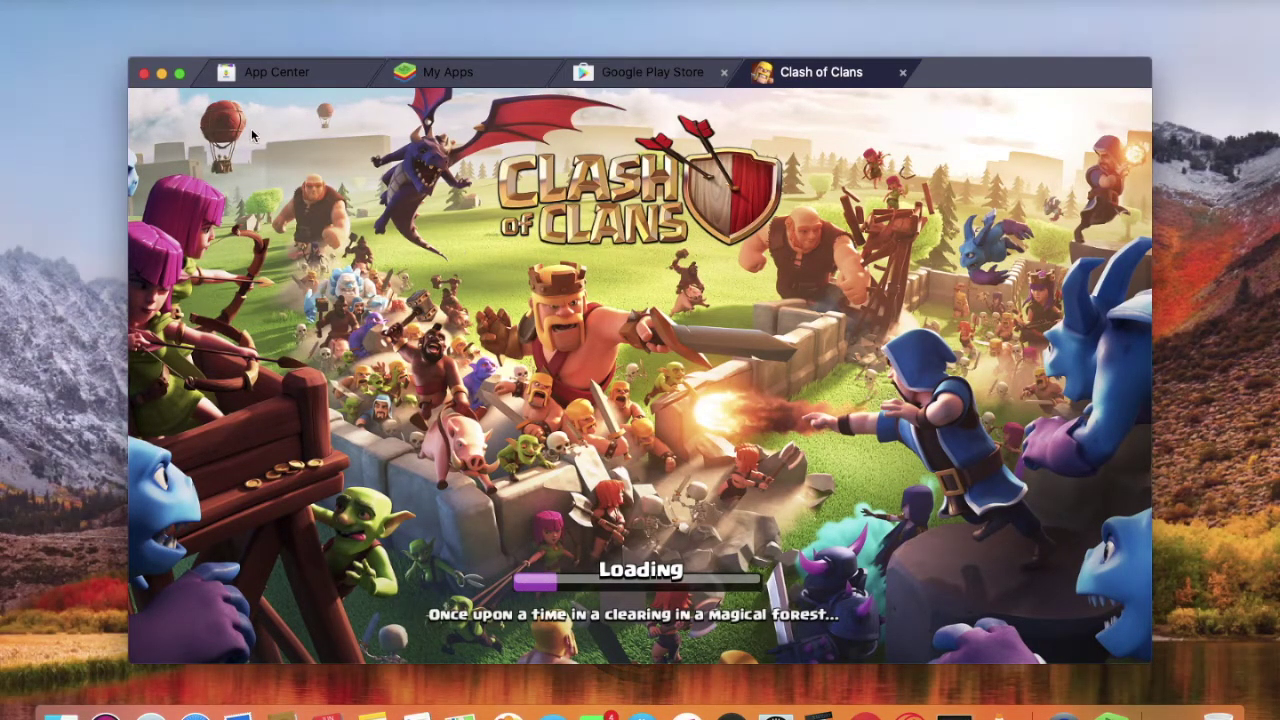
- Run the game full screen, accept the purchase notice, skip loading a saved village, then return to windowed view
left_click(179, 70)
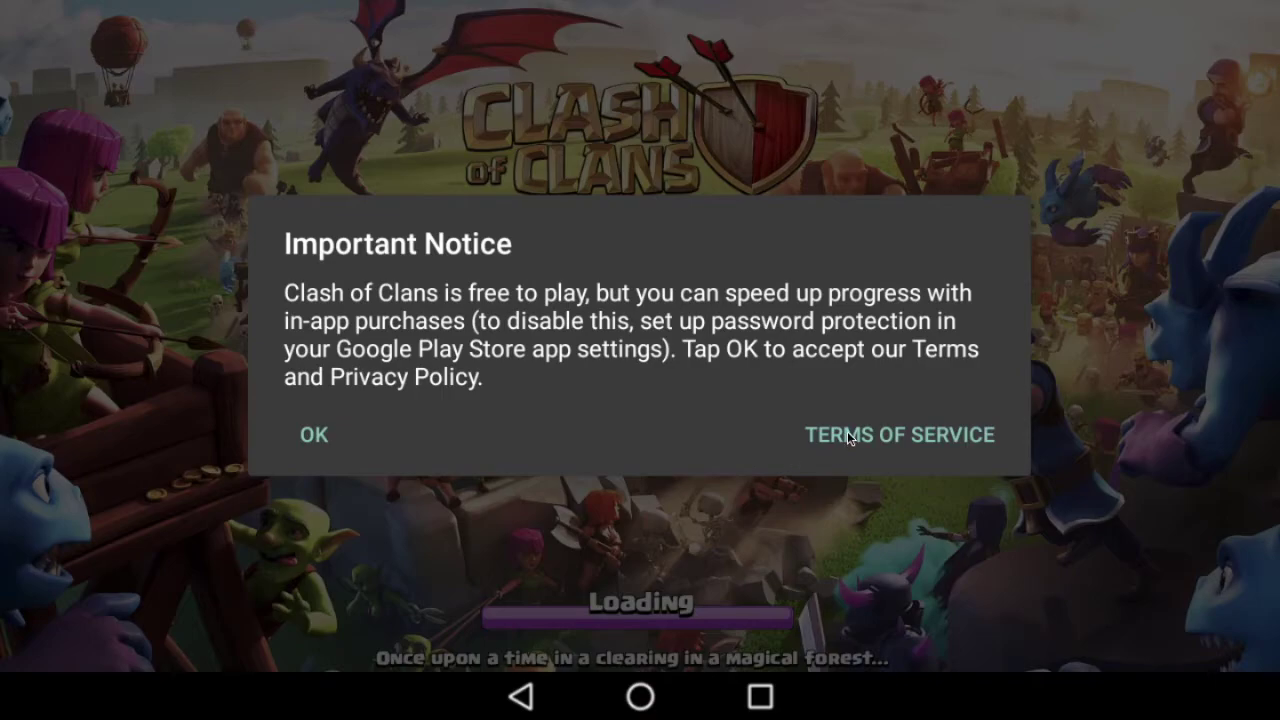
left_click(318, 418)
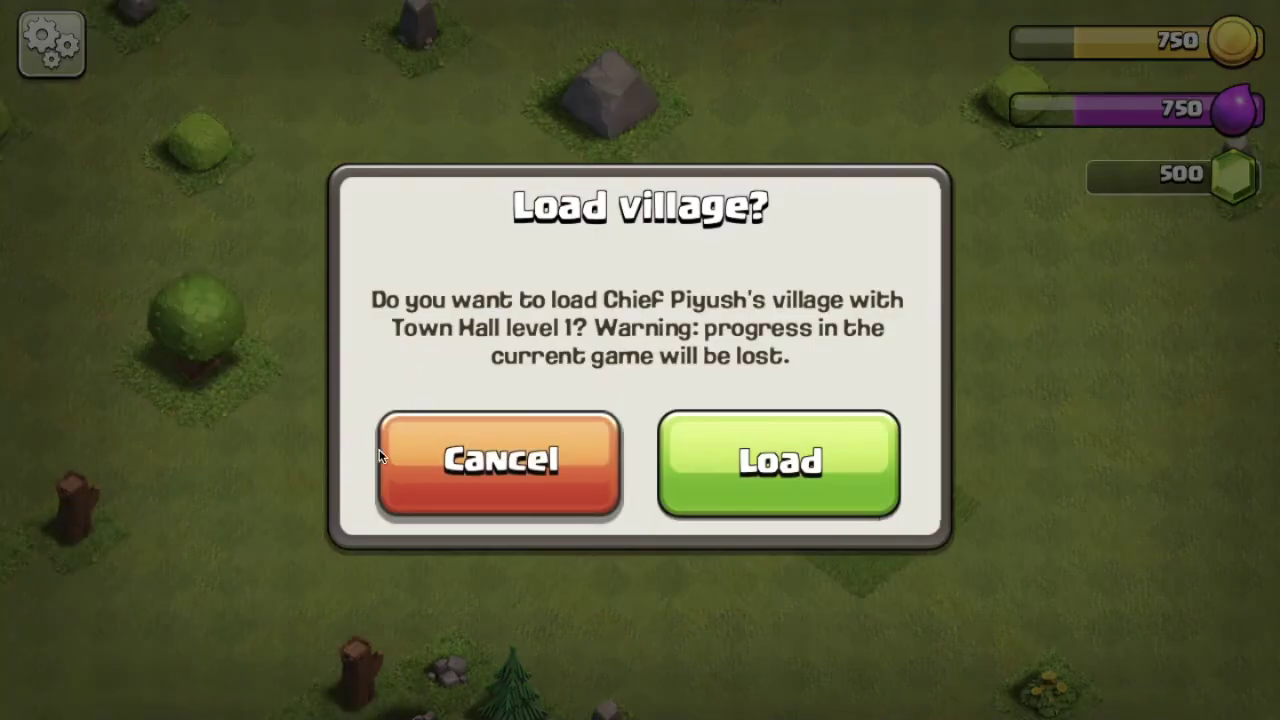
left_click(407, 462)
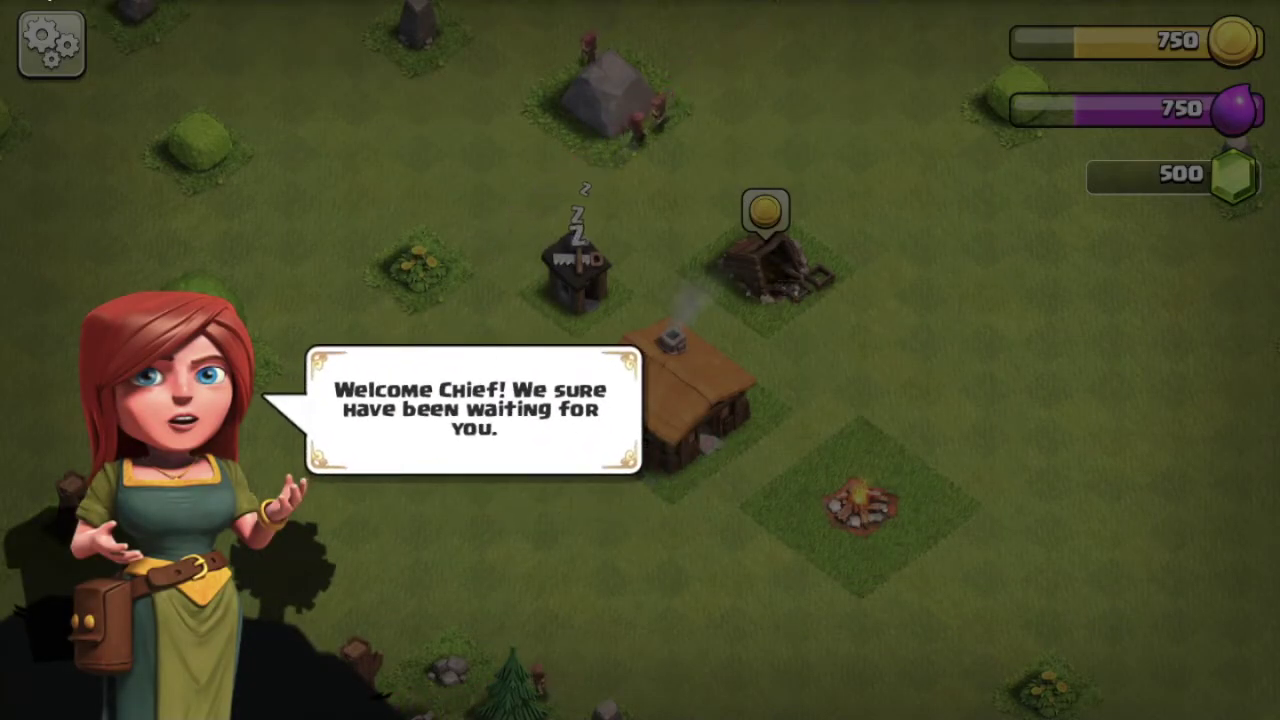
key("ctrl+super+f")
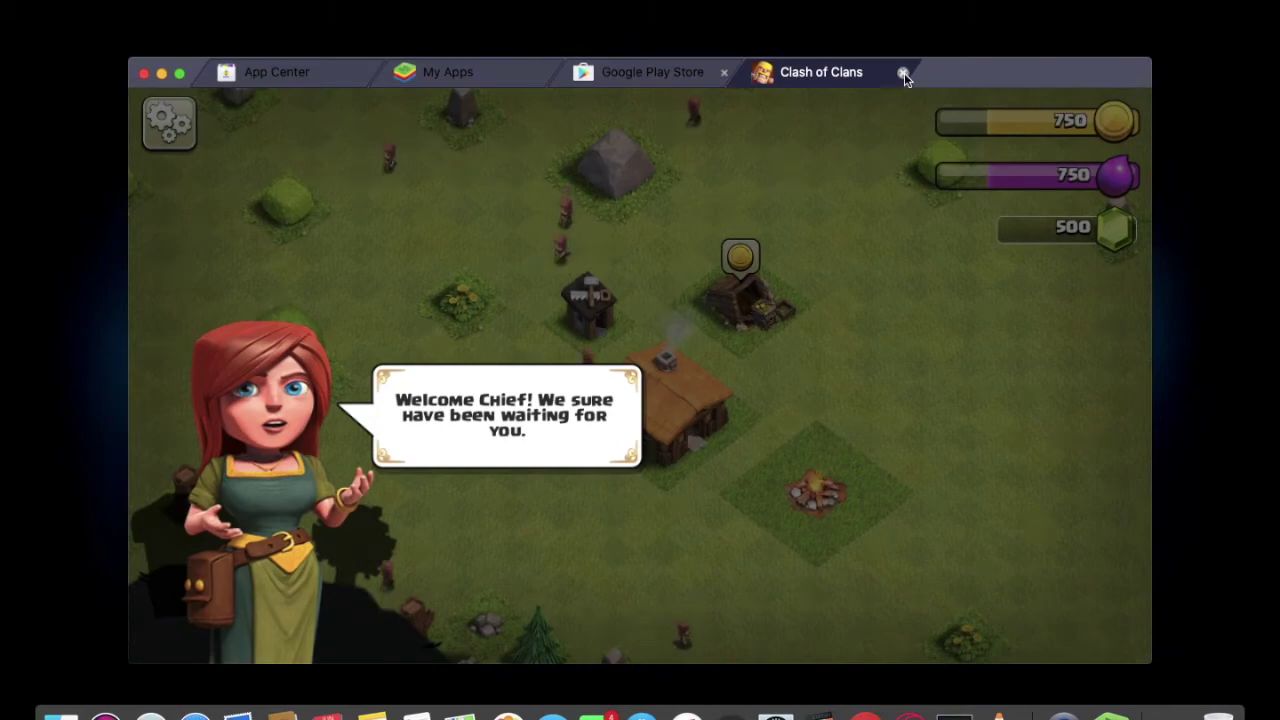
- Close the Clash of Clans tab and return from the app drawer to the My Apps home screen
left_click(903, 73)
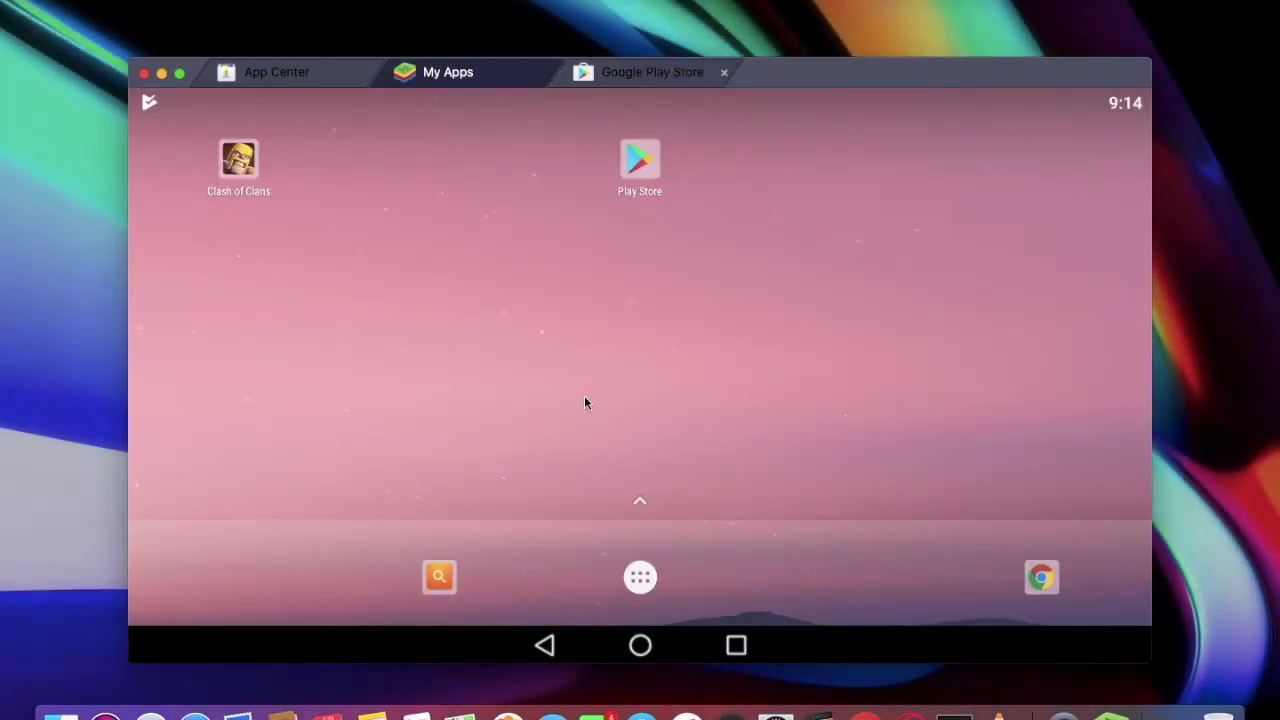
left_click(640, 577)
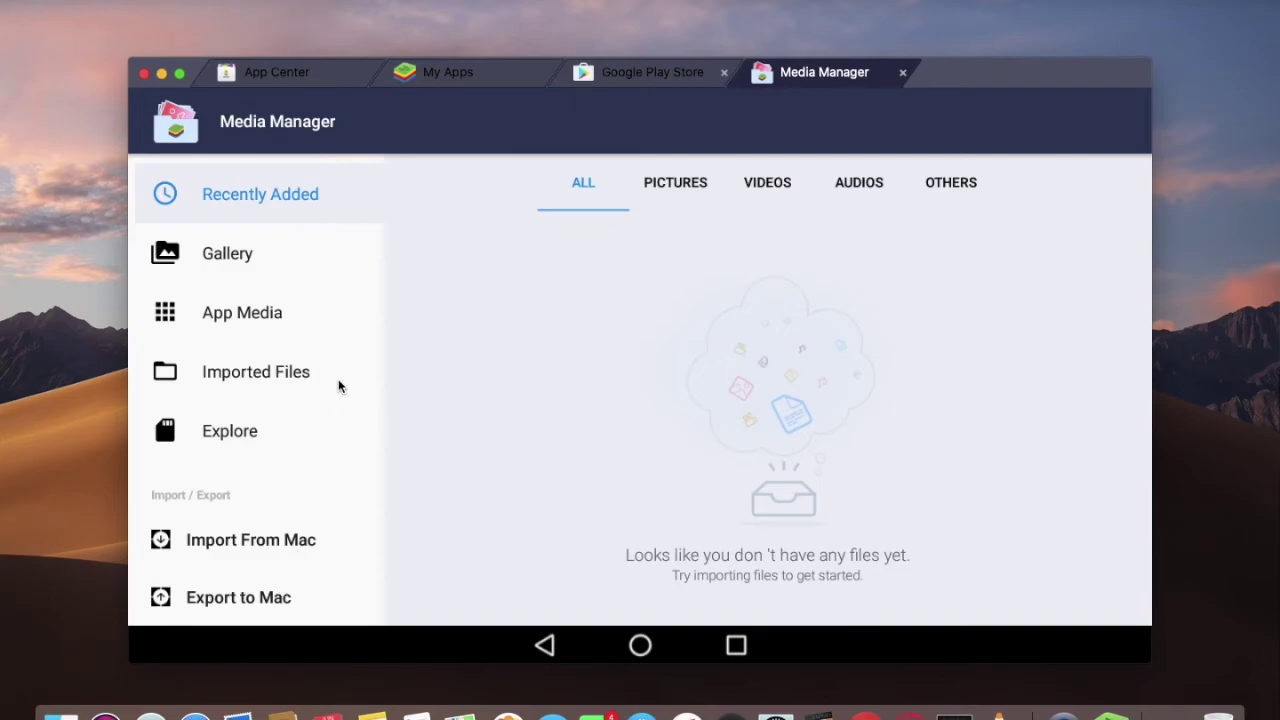
left_click(498, 70)
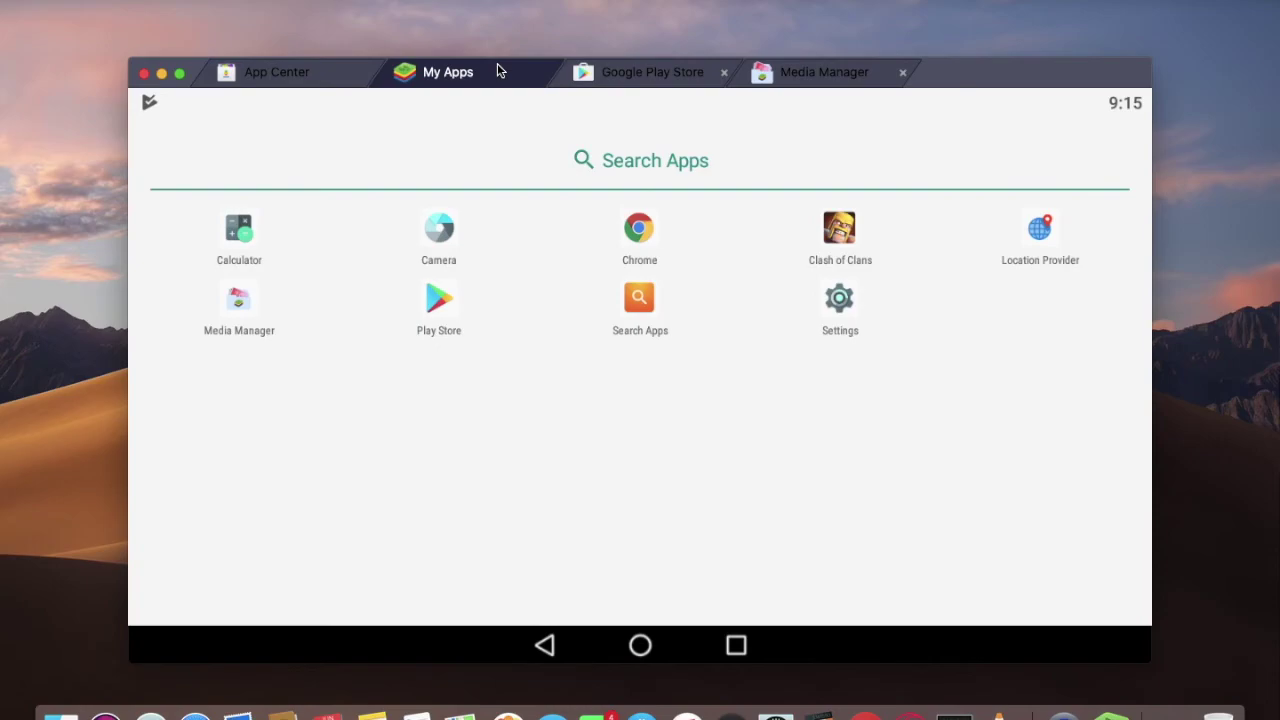
left_click(553, 645)
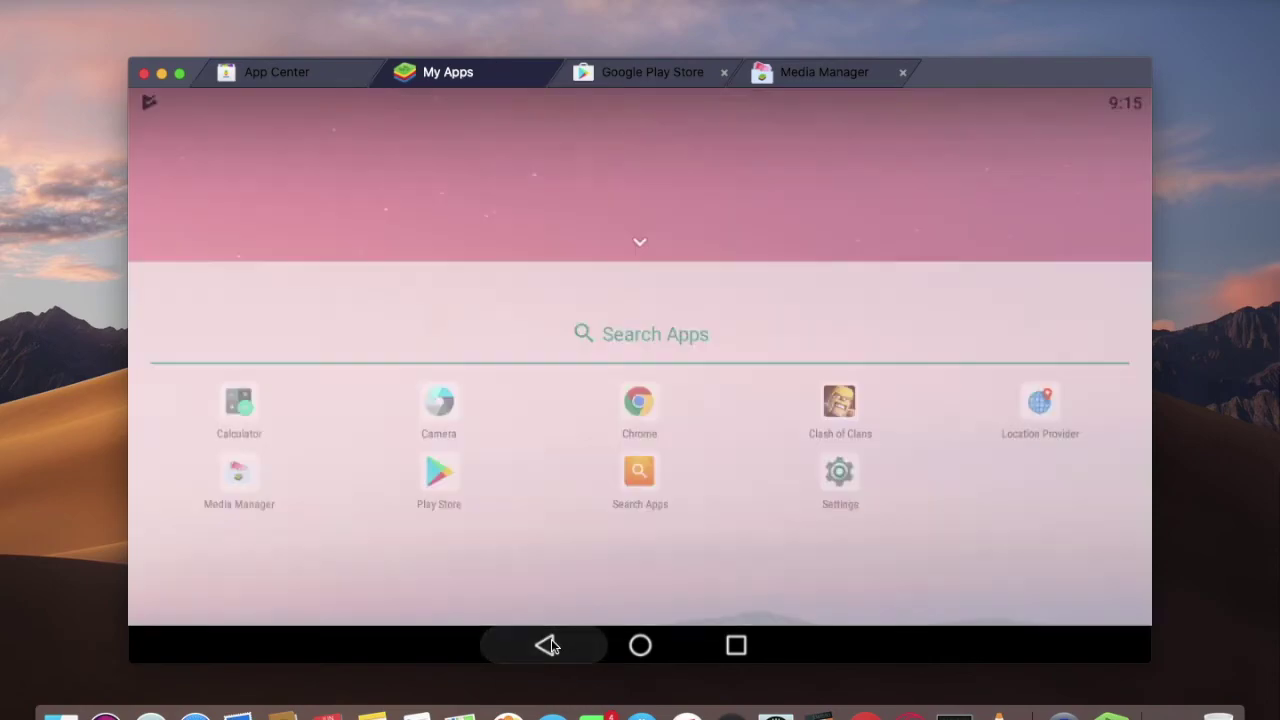